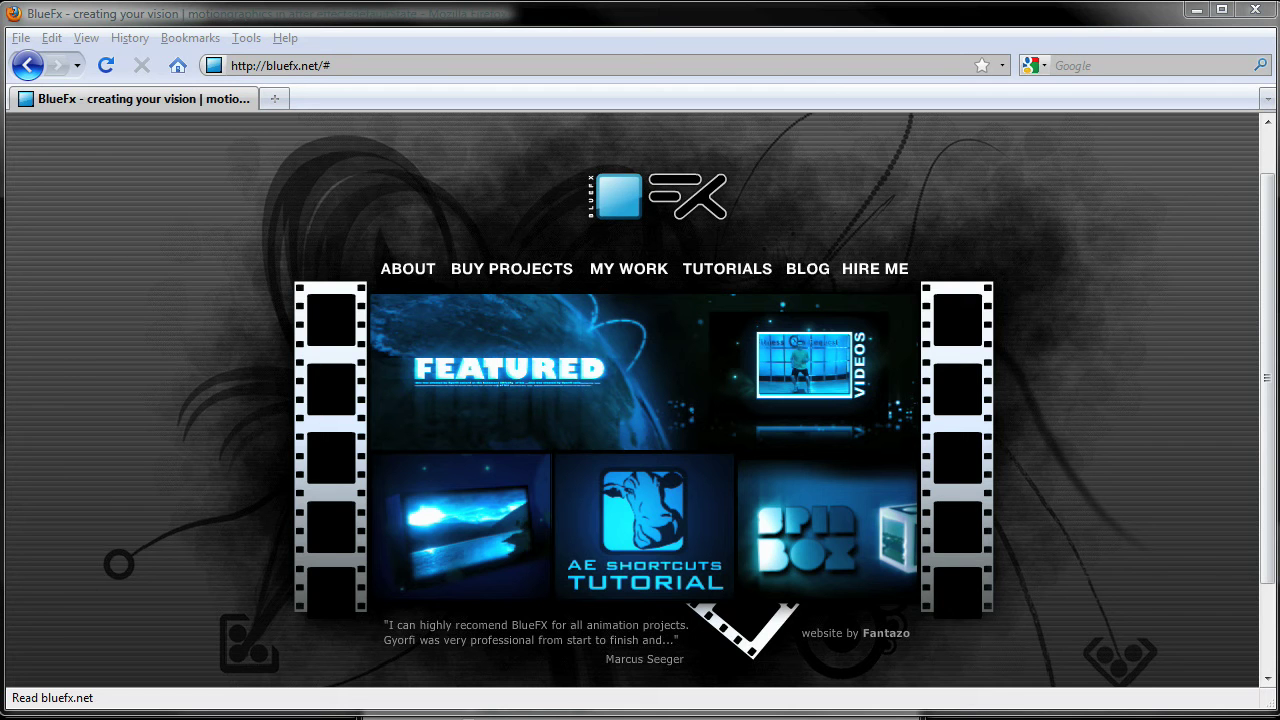
Show the BlueFx About page with the motion graphics creator's introduction and portrait
left_click(406, 270)
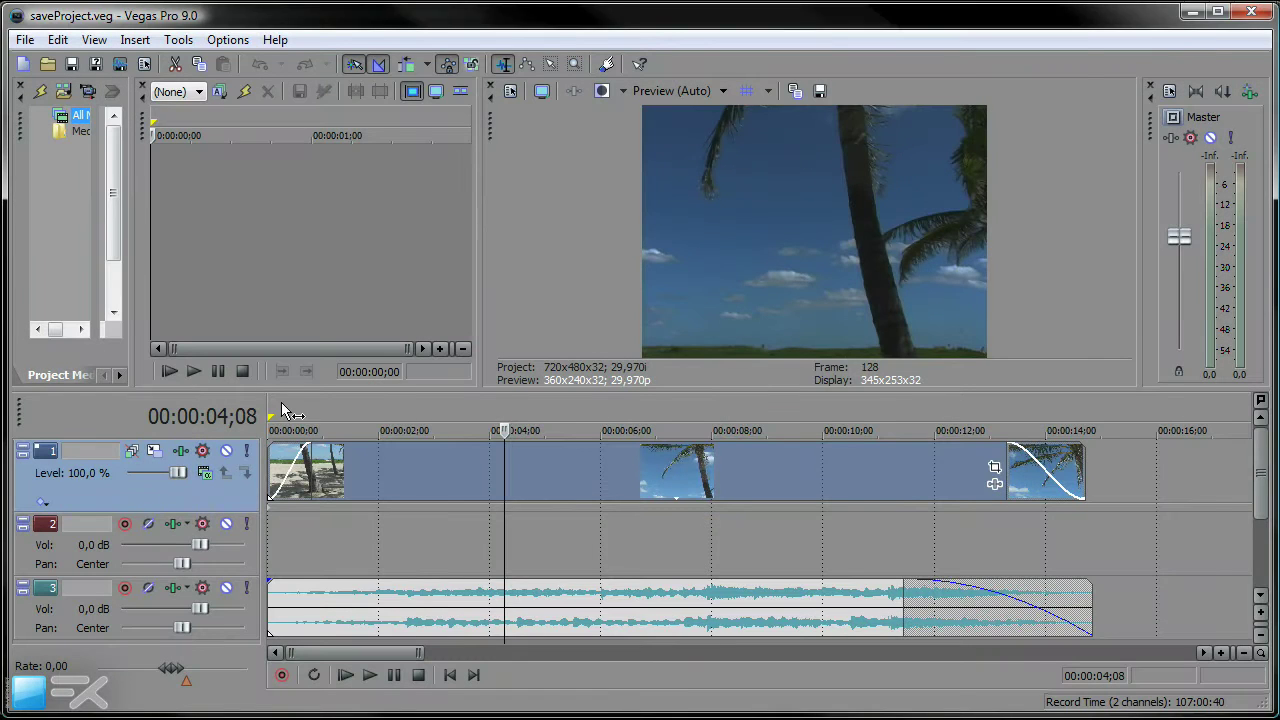
left_click(278, 413)
key("space")
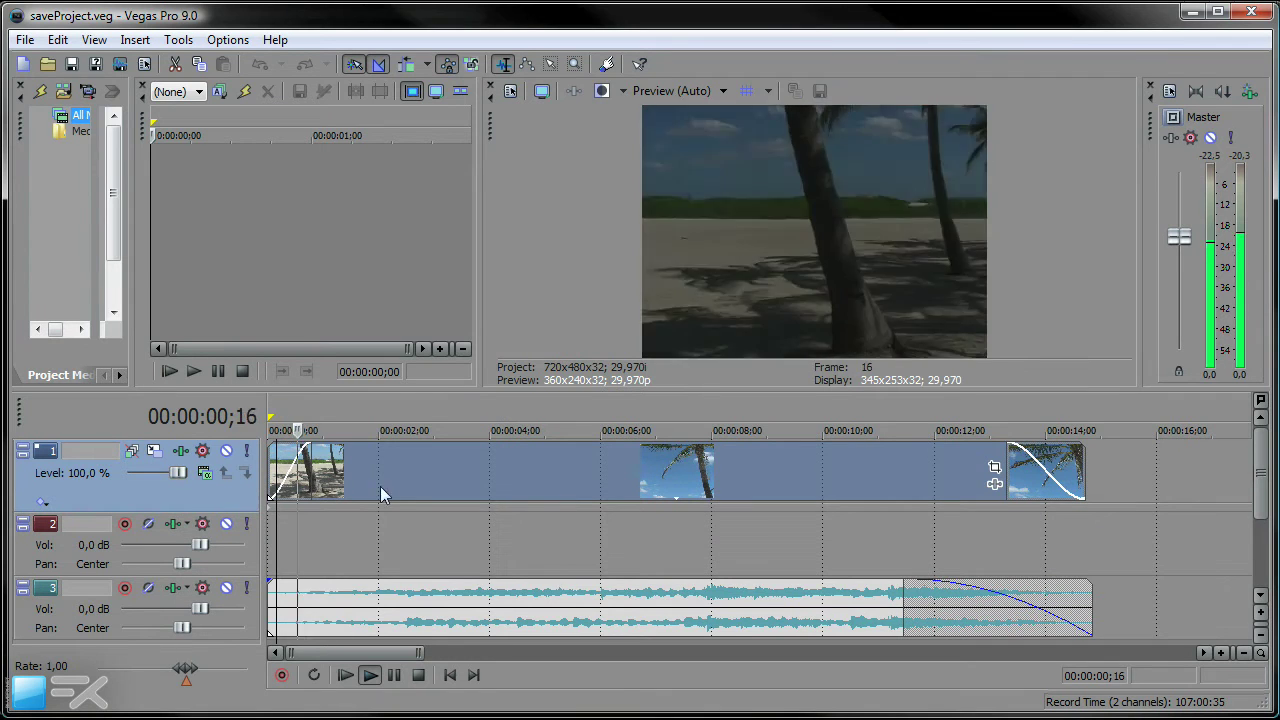
left_click(586, 615)
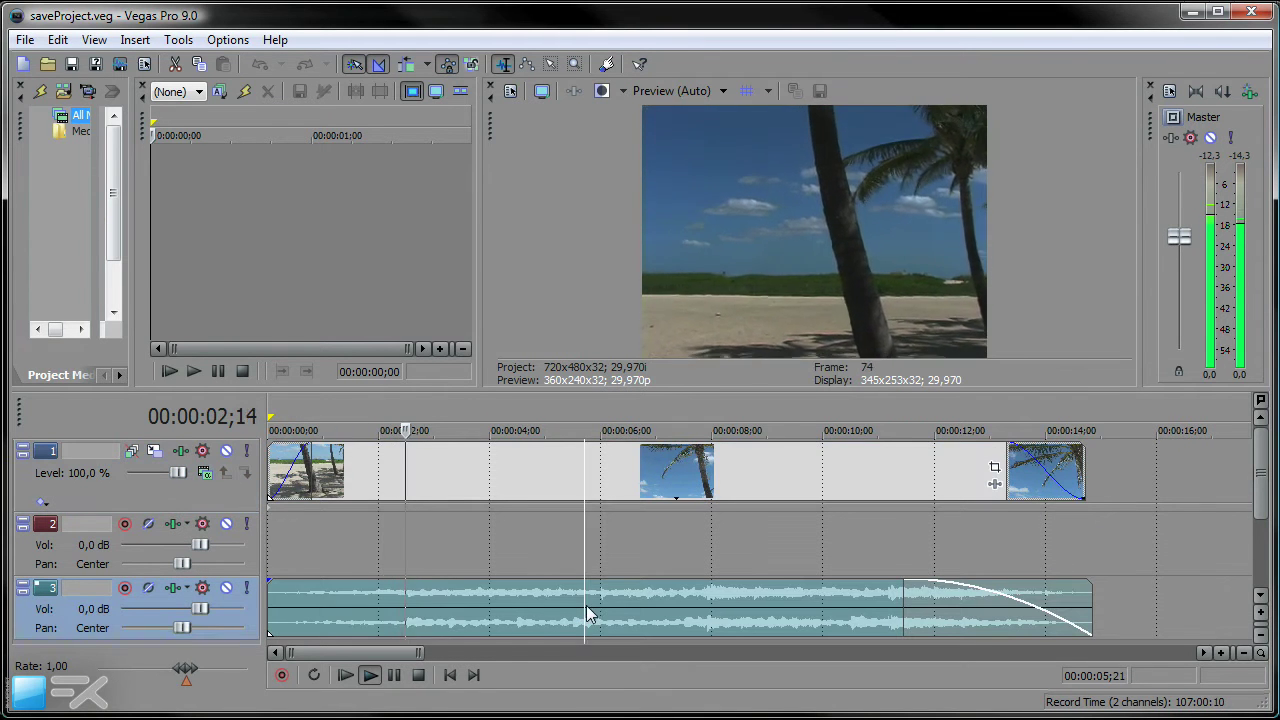
left_click(416, 471)
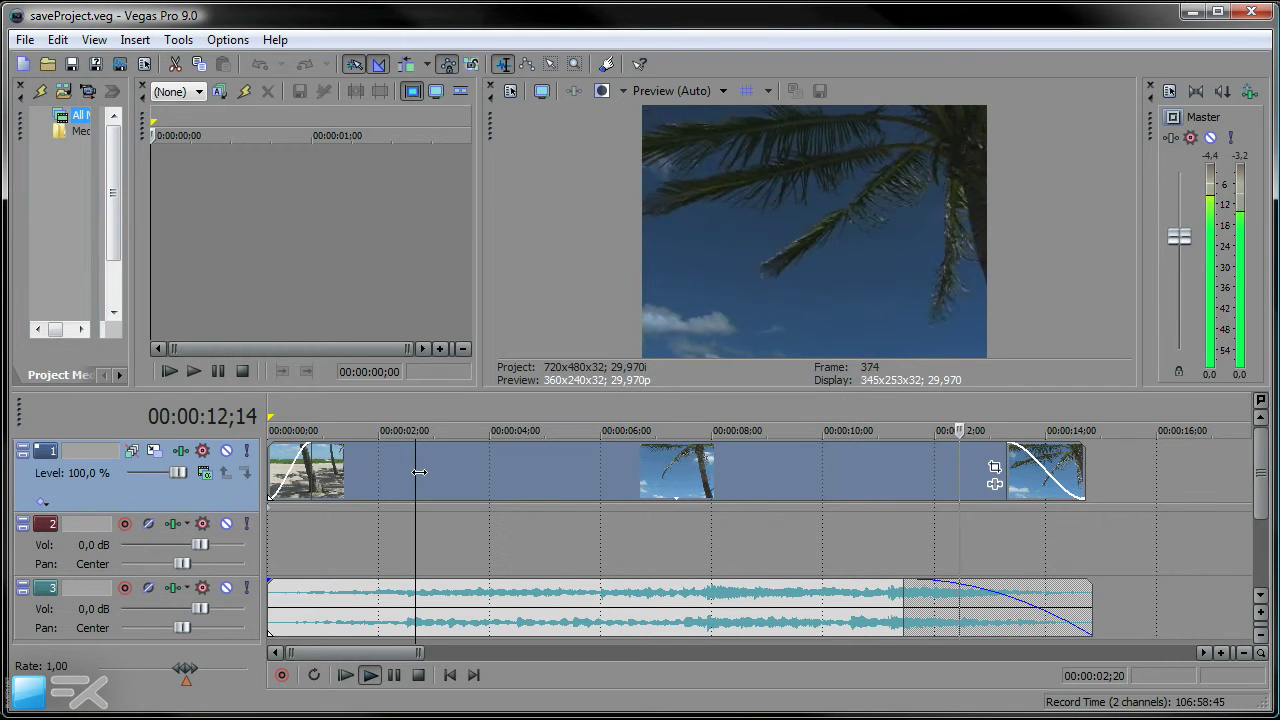
key("space")
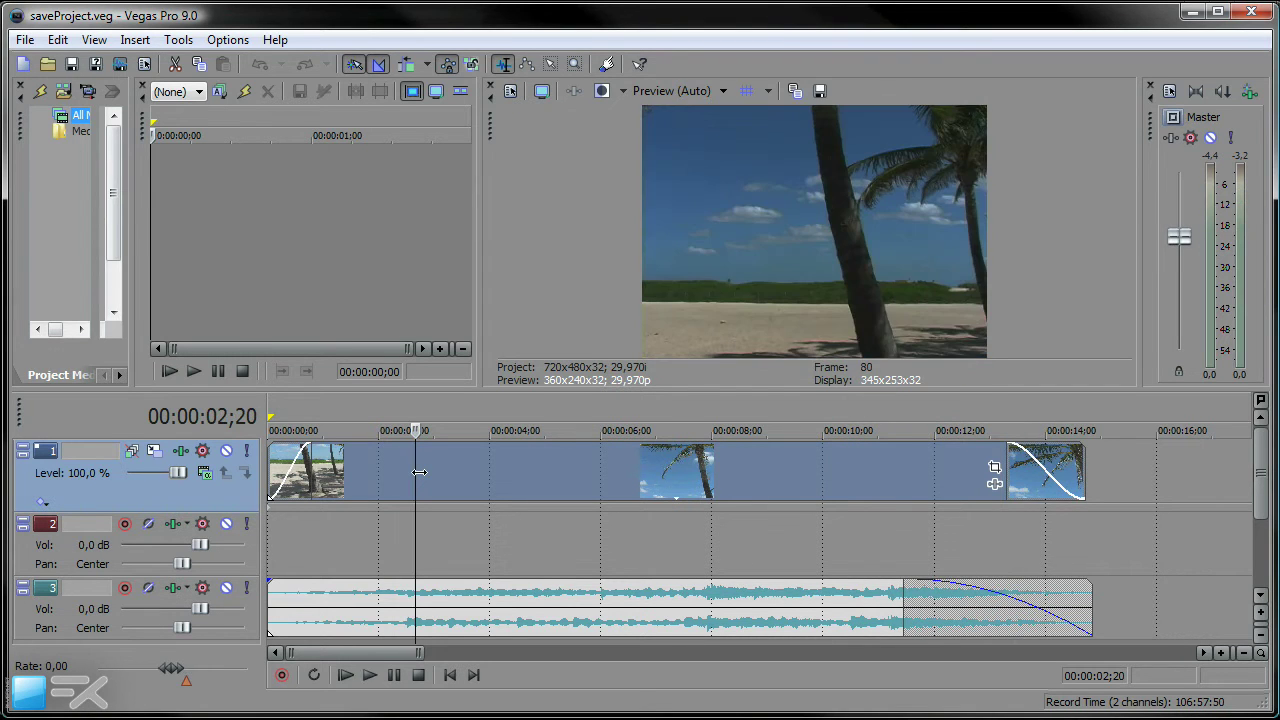
Save saveProject.veg into the Vegas folder with Copy media with project, copying full source media
left_click(24, 40)
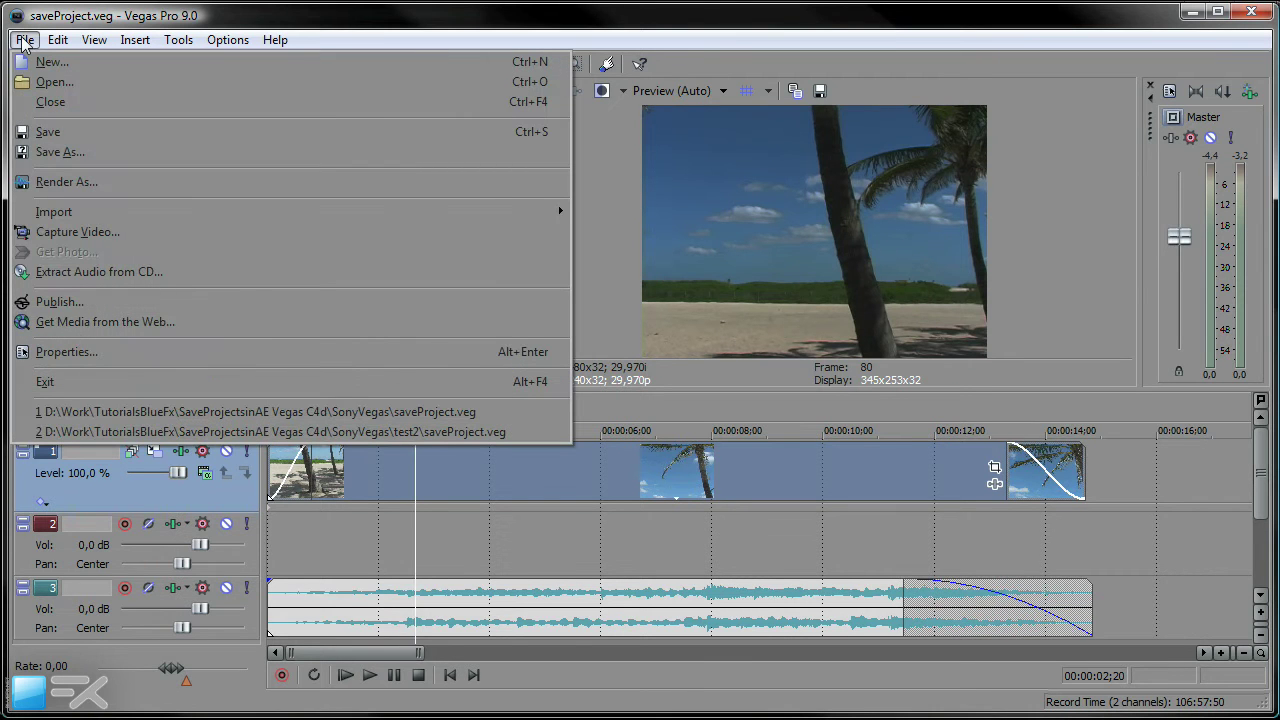
left_click(60, 152)
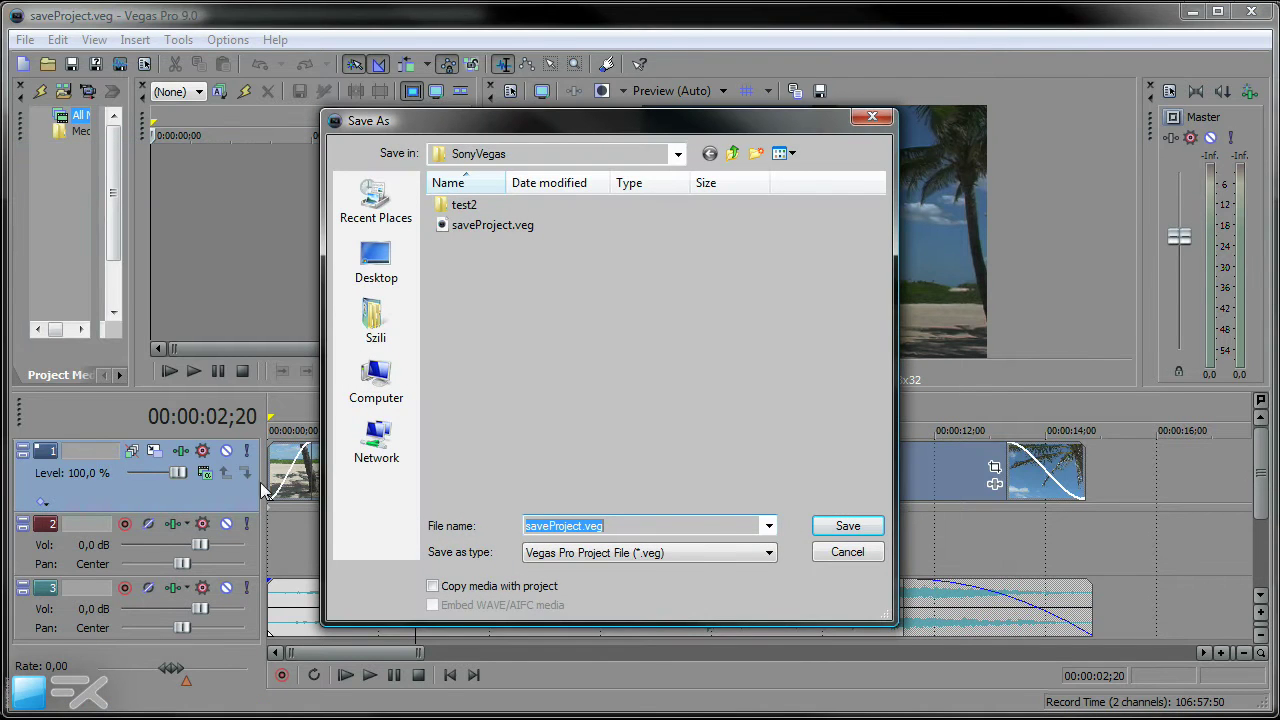
left_click(433, 587)
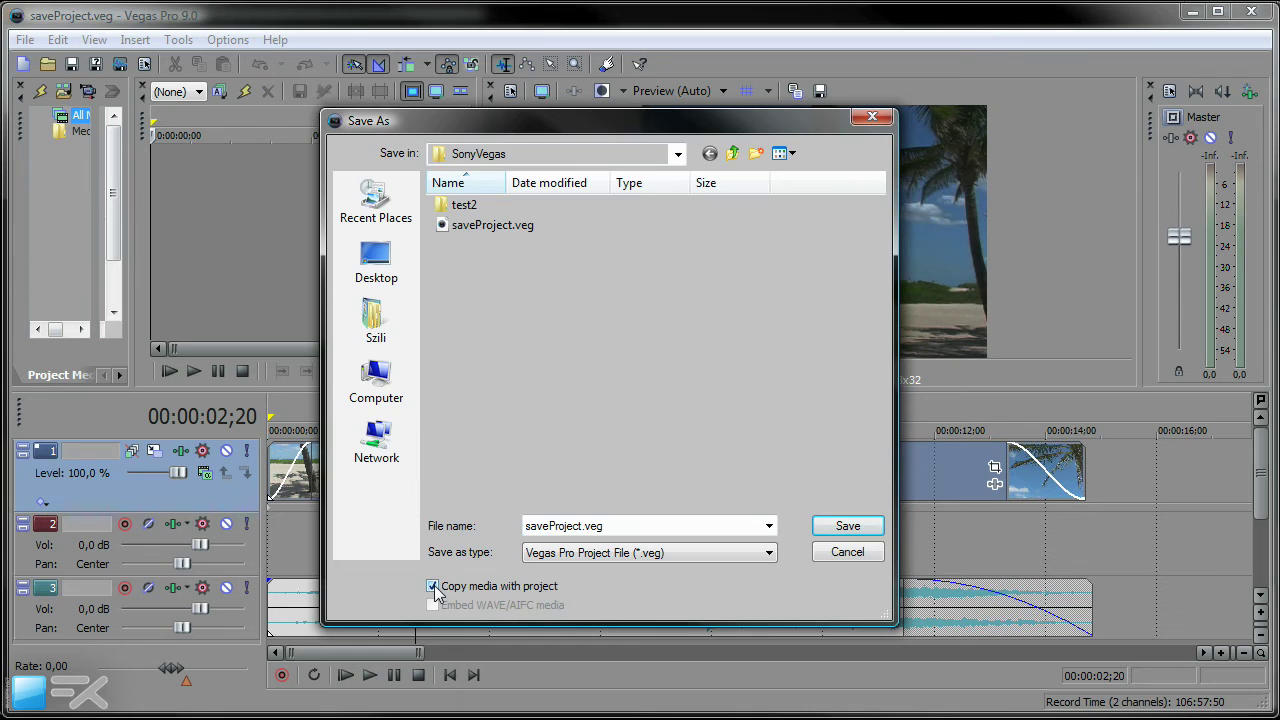
double_click(642, 525)
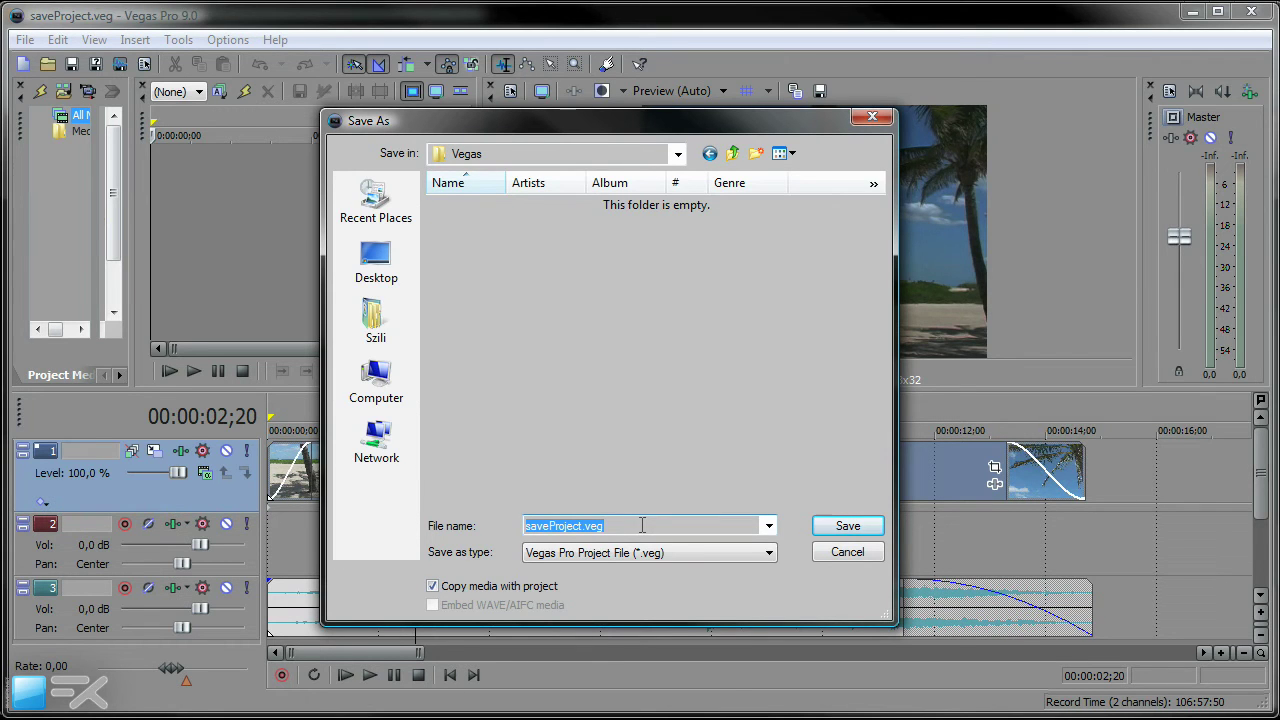
key("Return")
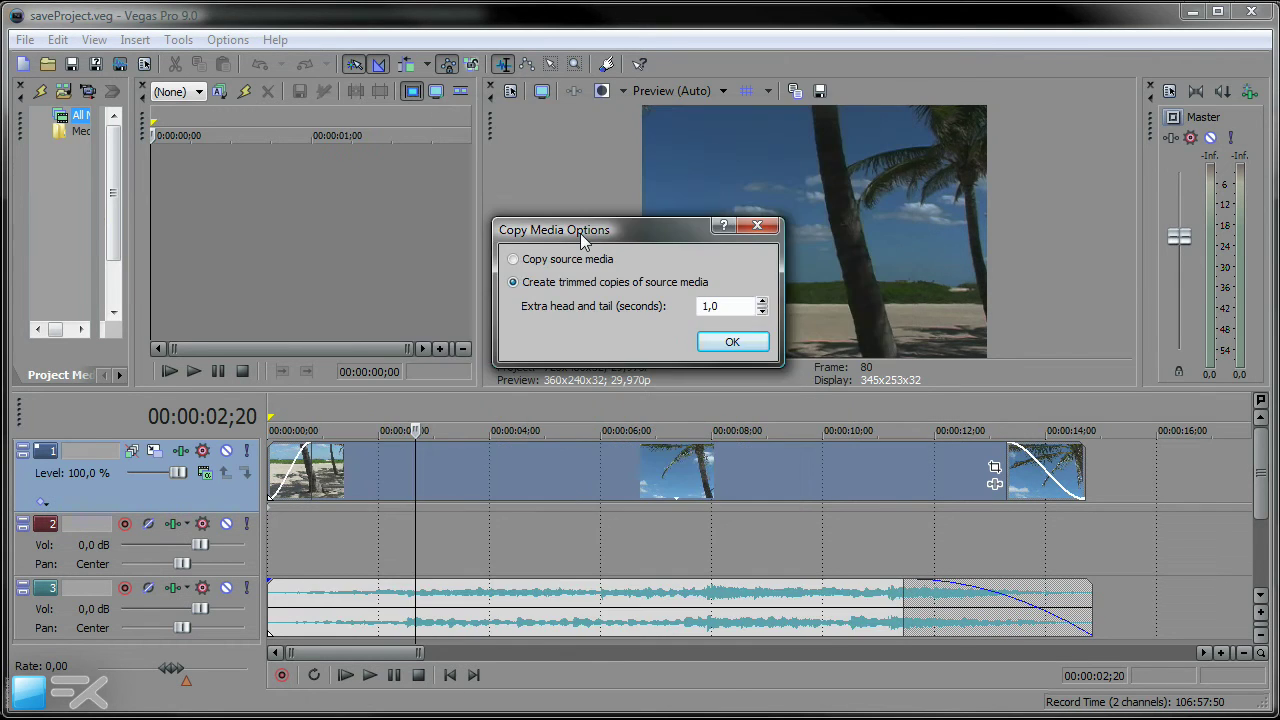
left_click(515, 261)
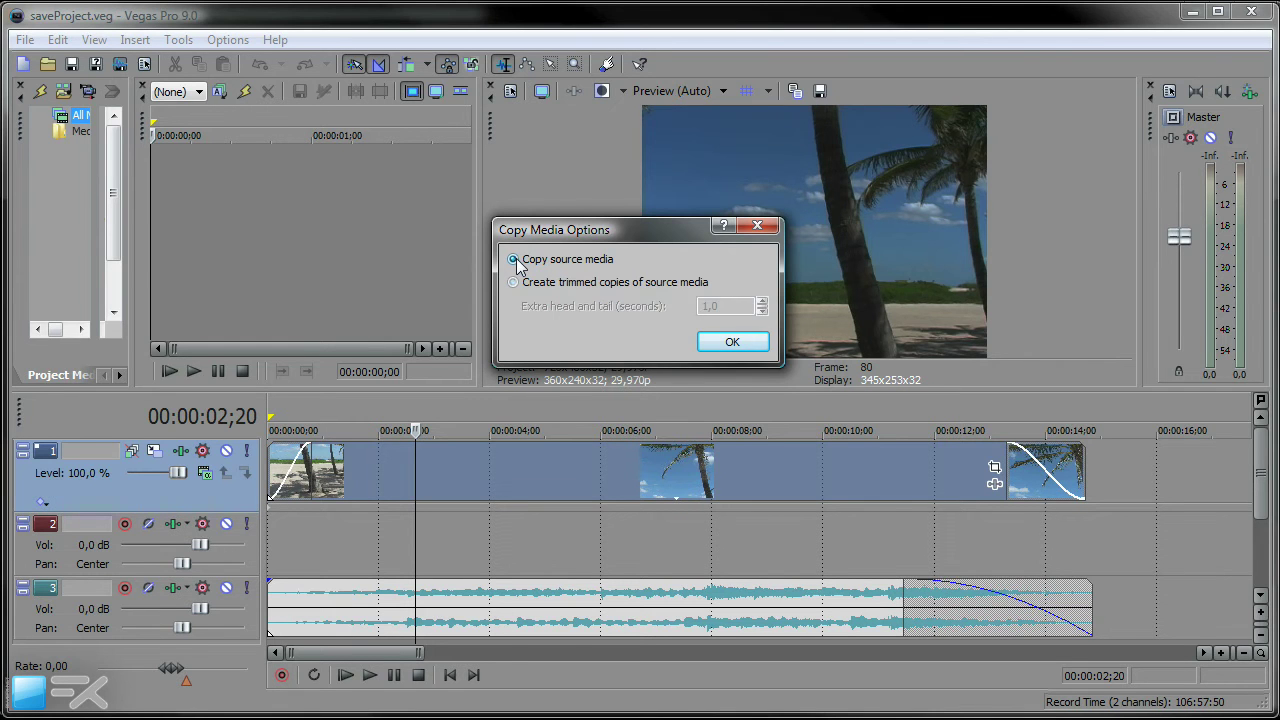
left_click(731, 341)
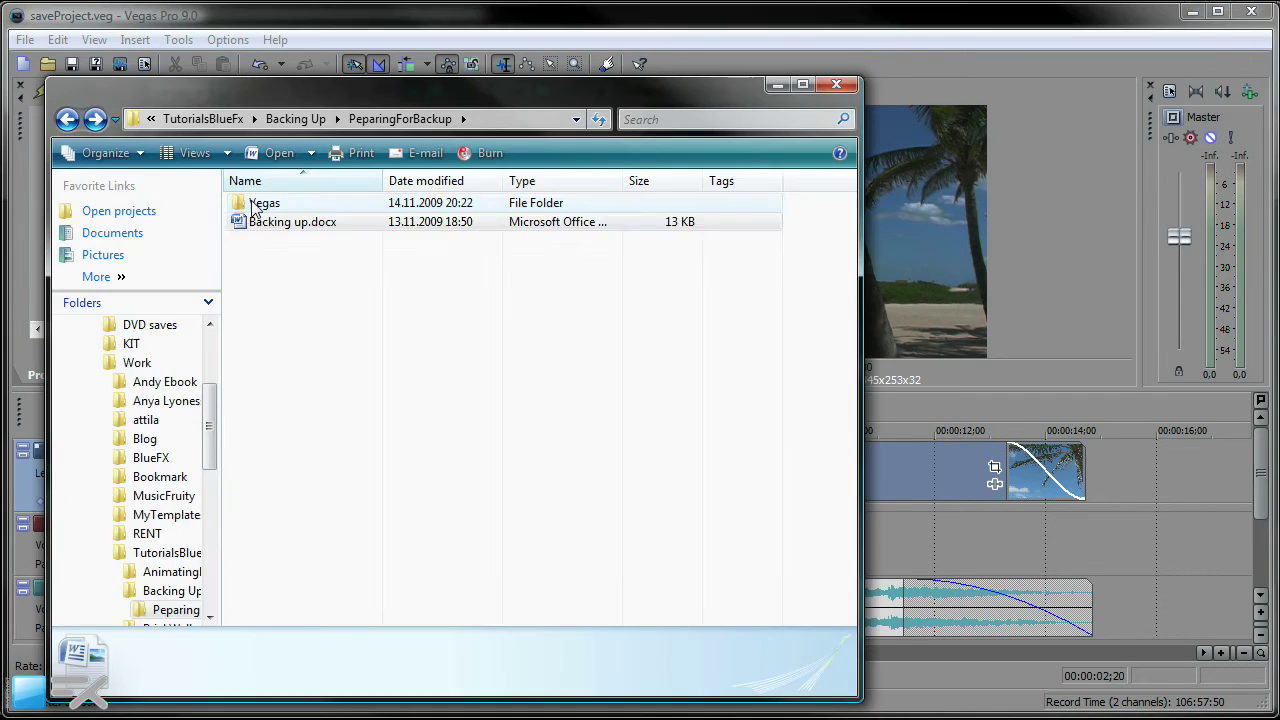
Review the saveProject.veg, wav and avi copies in the Vegas folder, then return to Backing Up
double_click(250, 204)
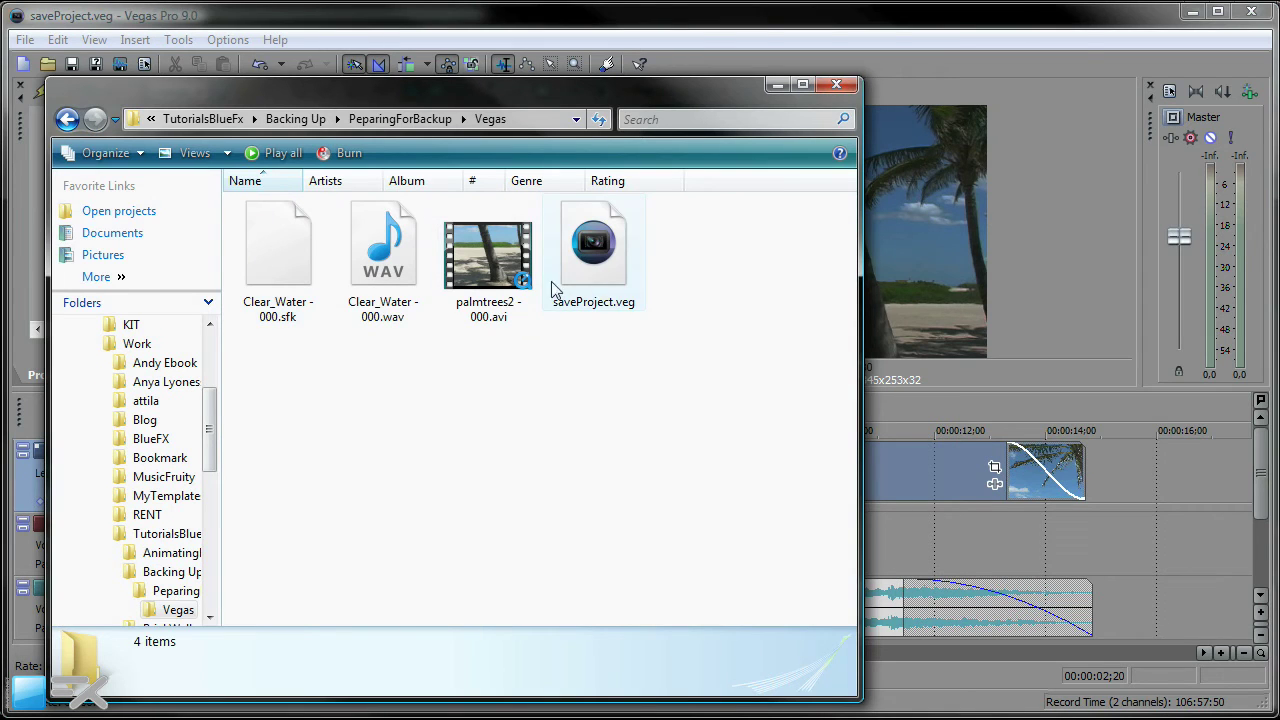
left_click(618, 252)
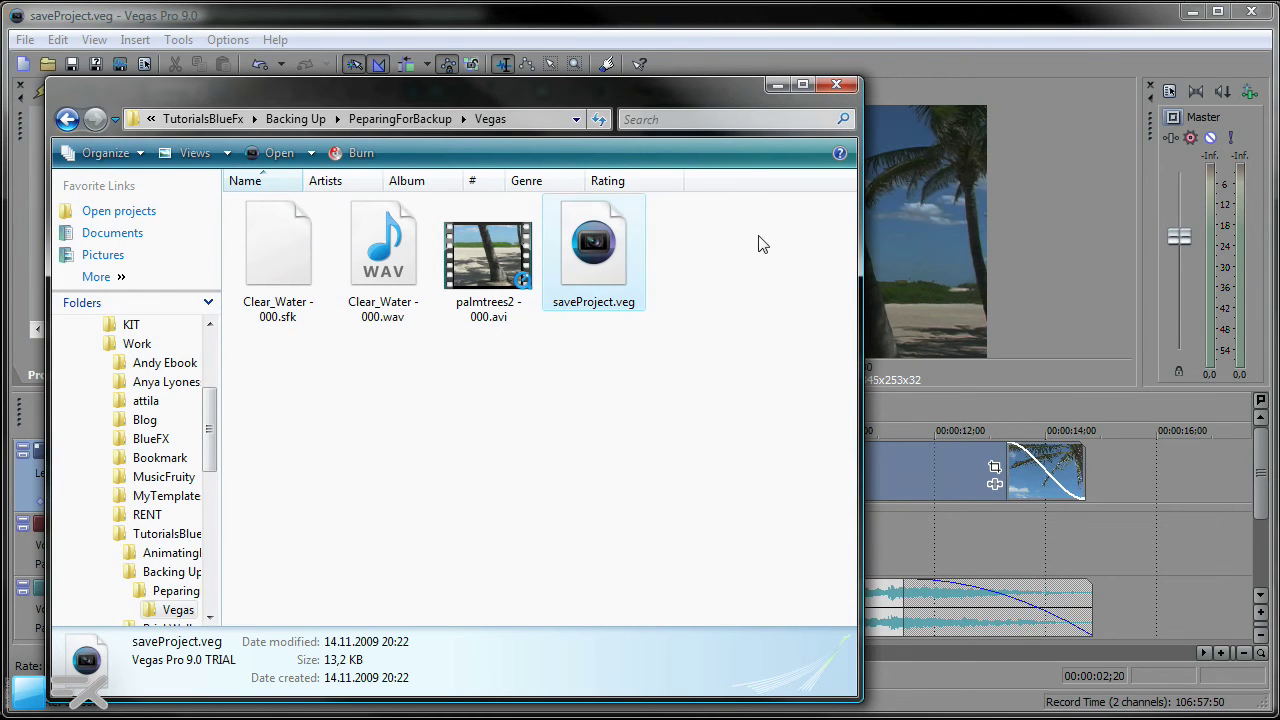
left_click(510, 288)
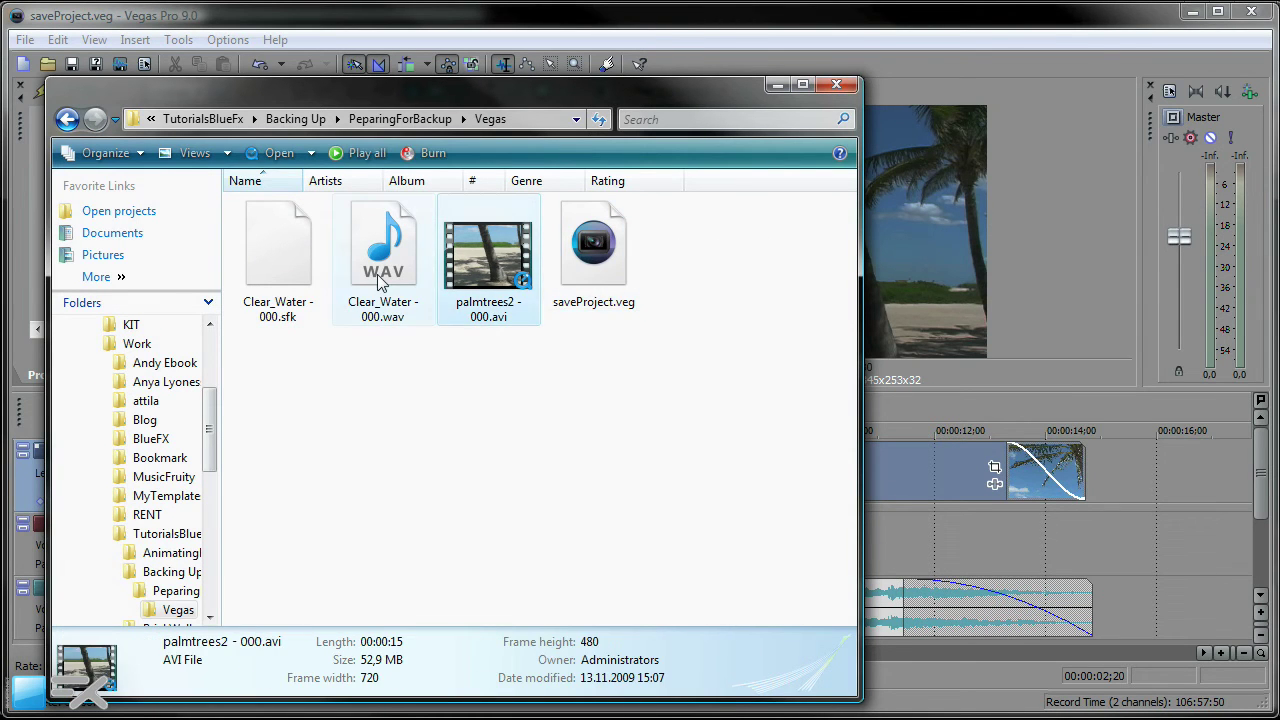
left_click(385, 270)
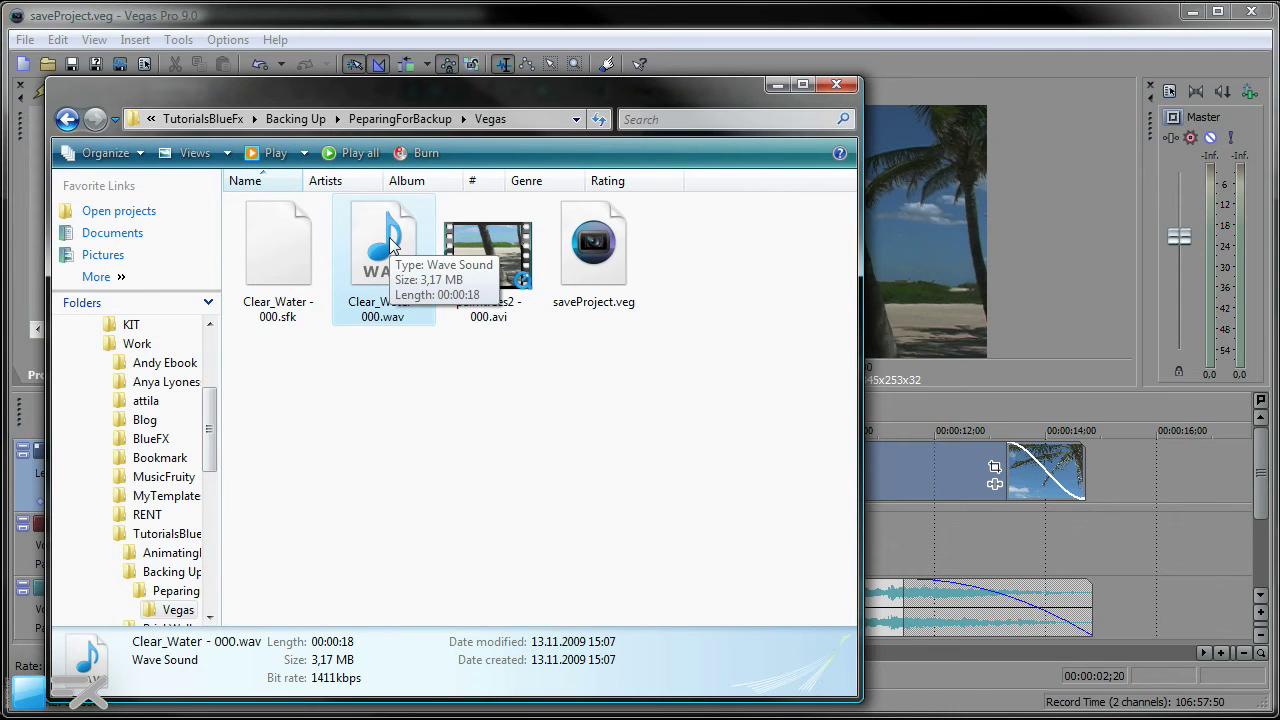
left_click(515, 265)
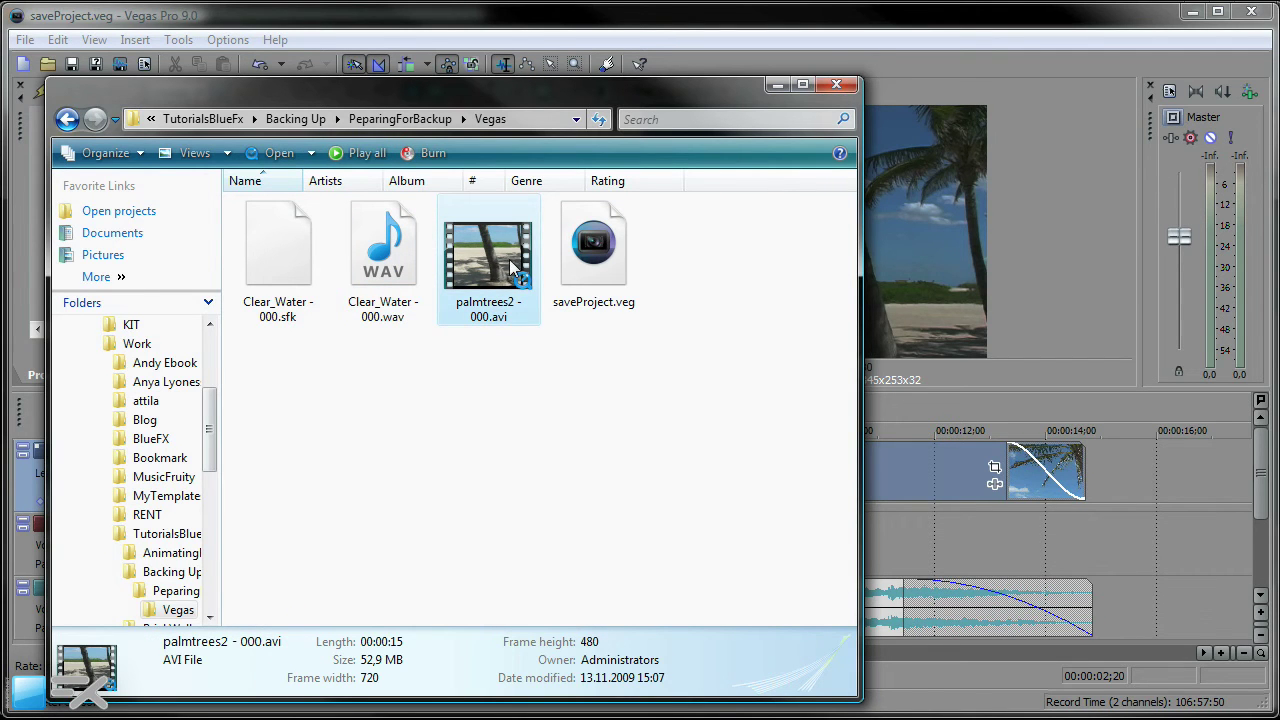
left_click(62, 120)
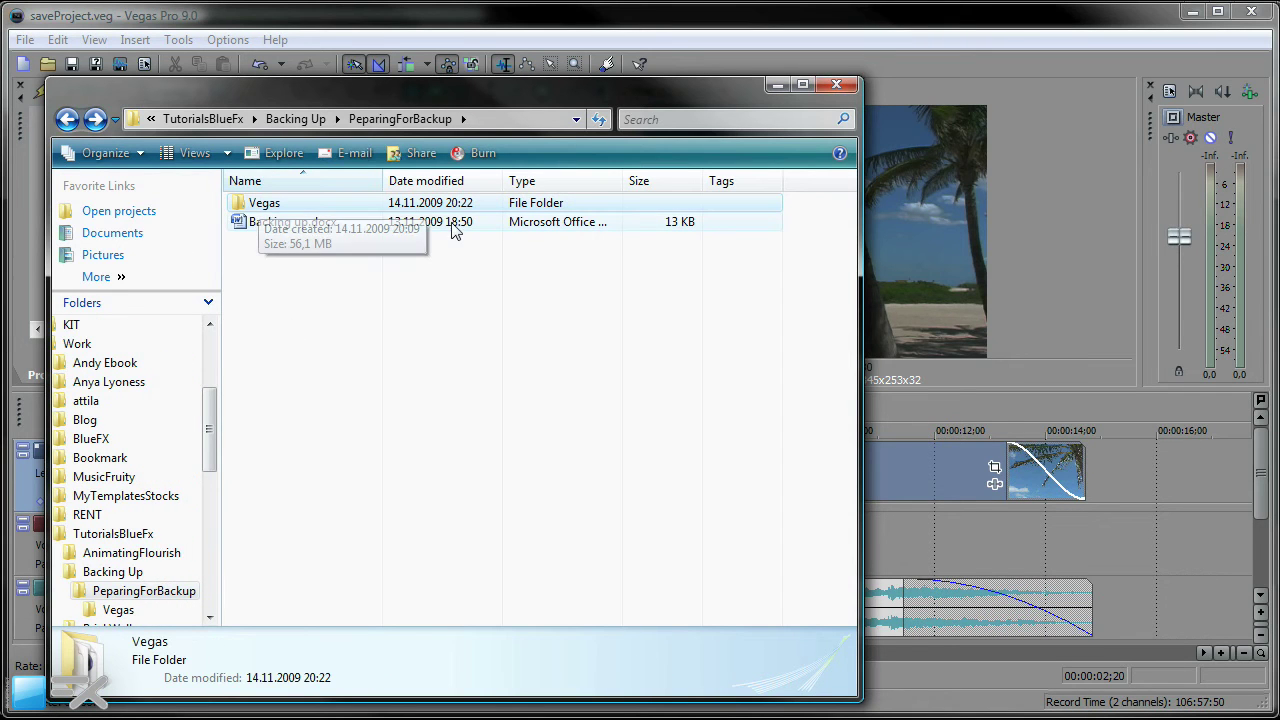
left_click(65, 118)
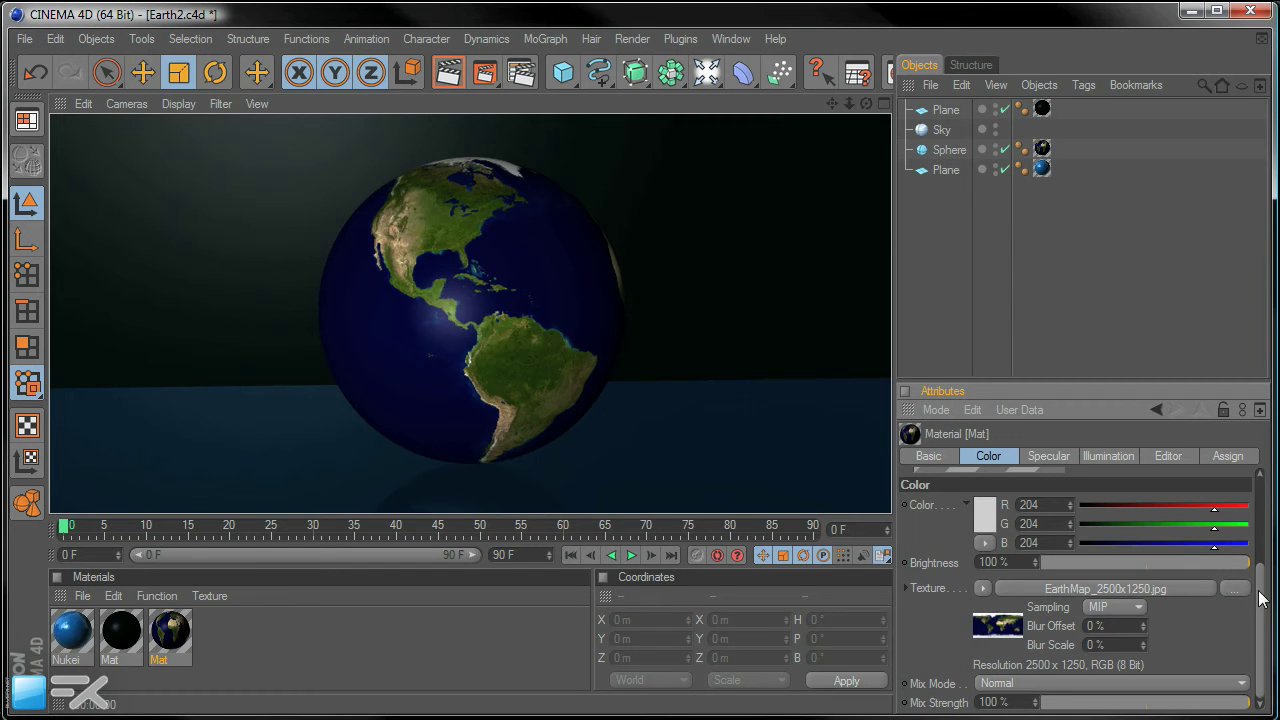
Check the Earth material's texture, then save the scene with its textures via Save Project
left_click(986, 631)
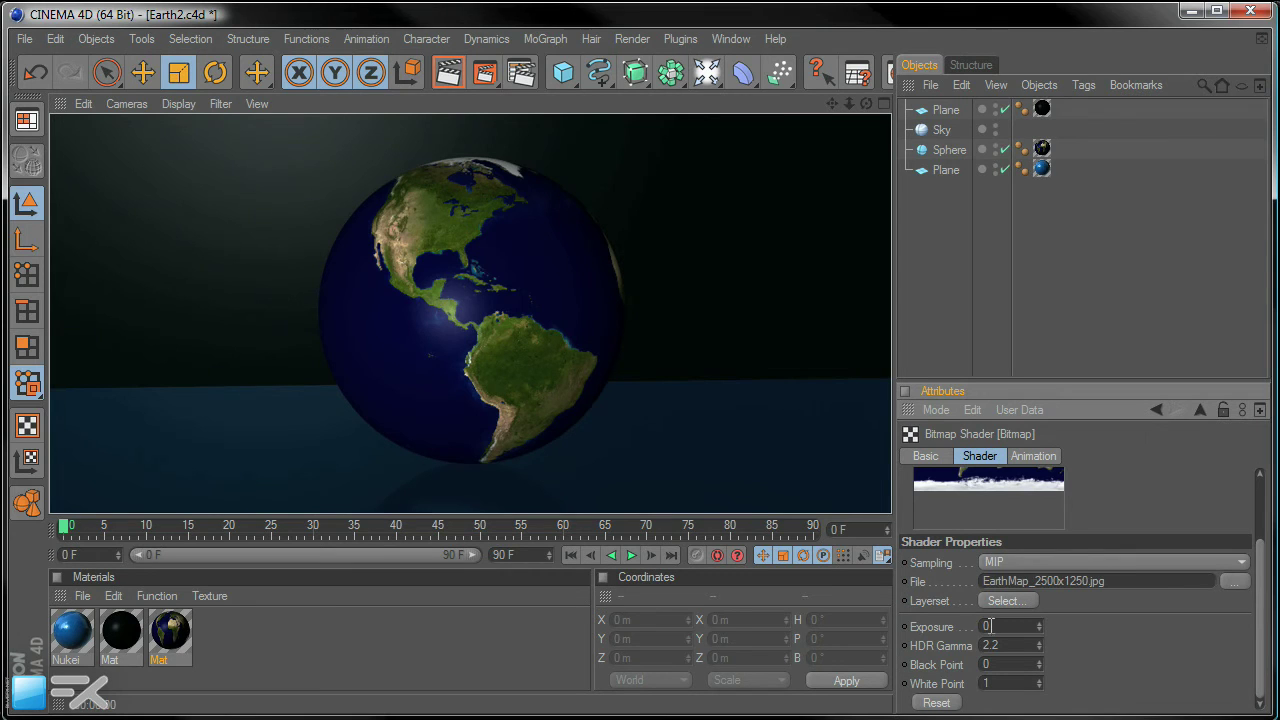
key("shift+Tab")
key("shift+Tab")
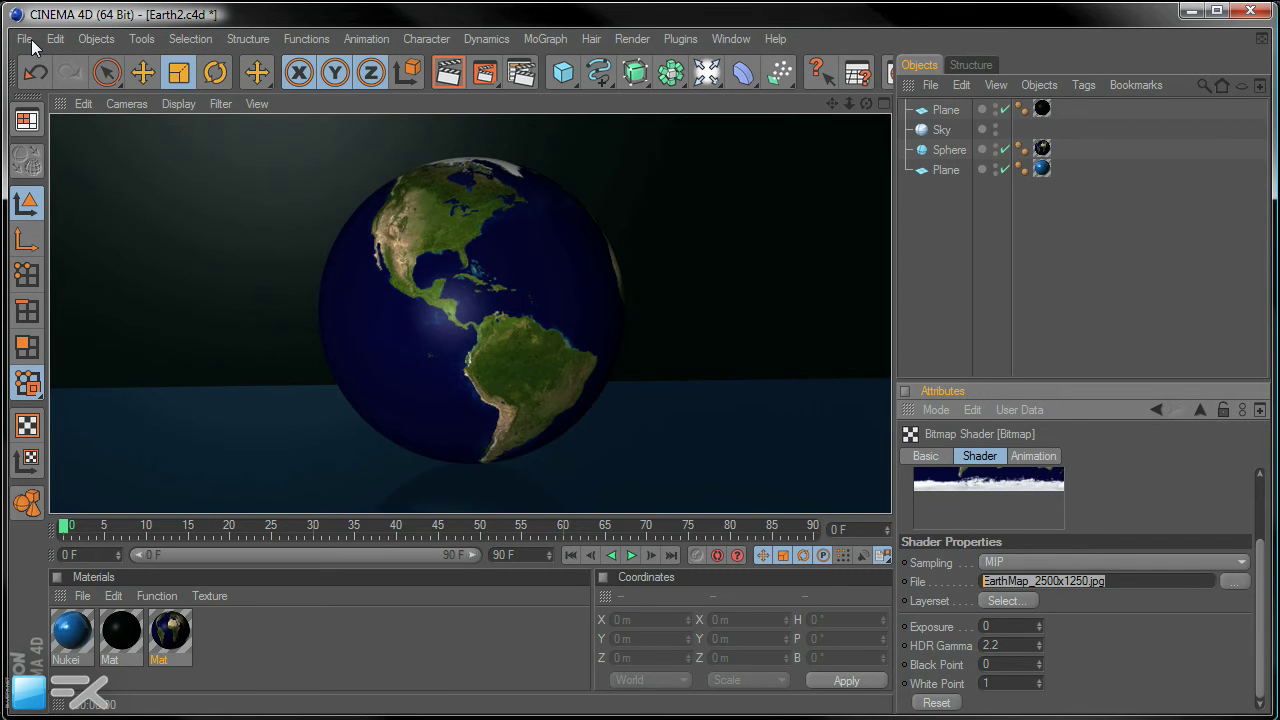
left_click(28, 40)
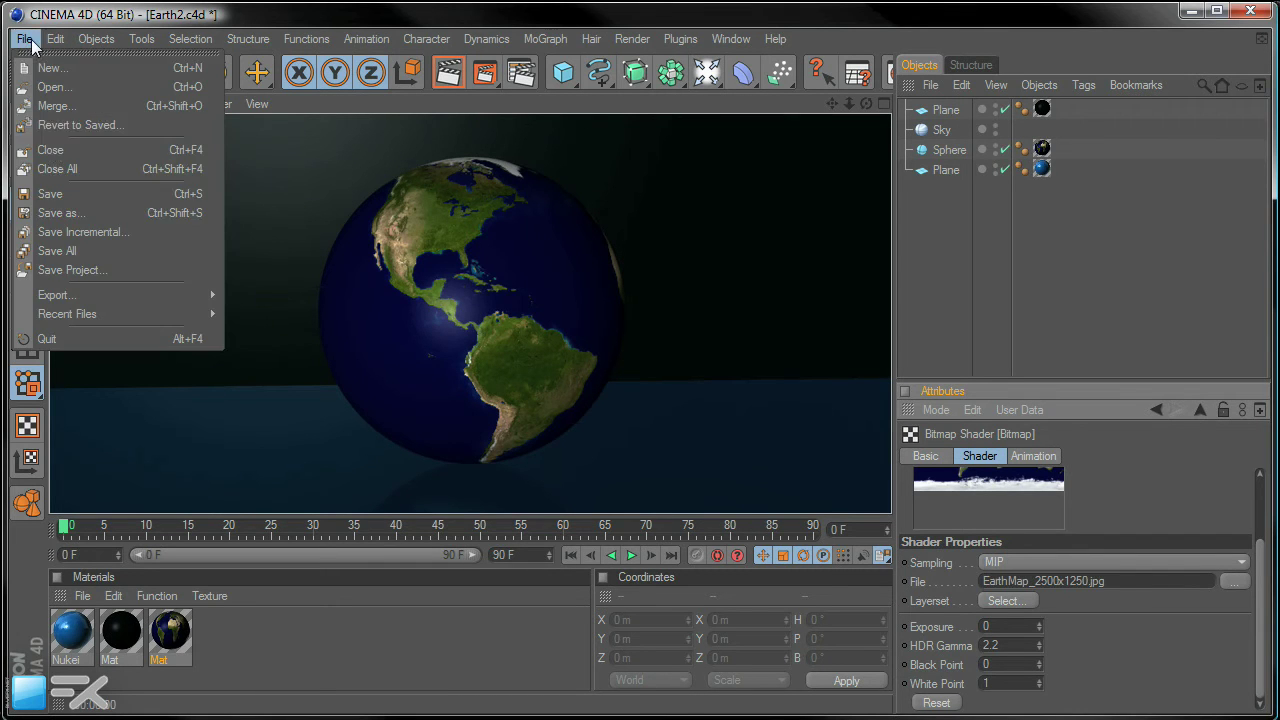
left_click(119, 270)
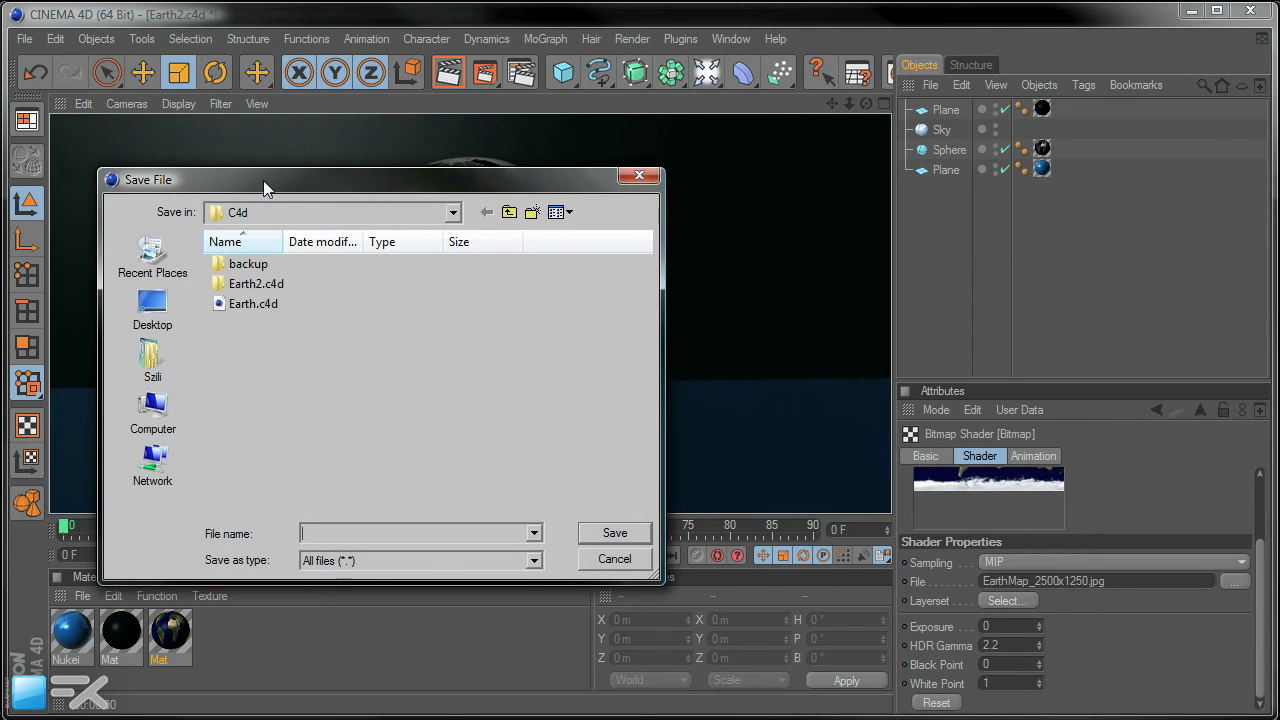
left_click_drag(263, 180, 355, 187)
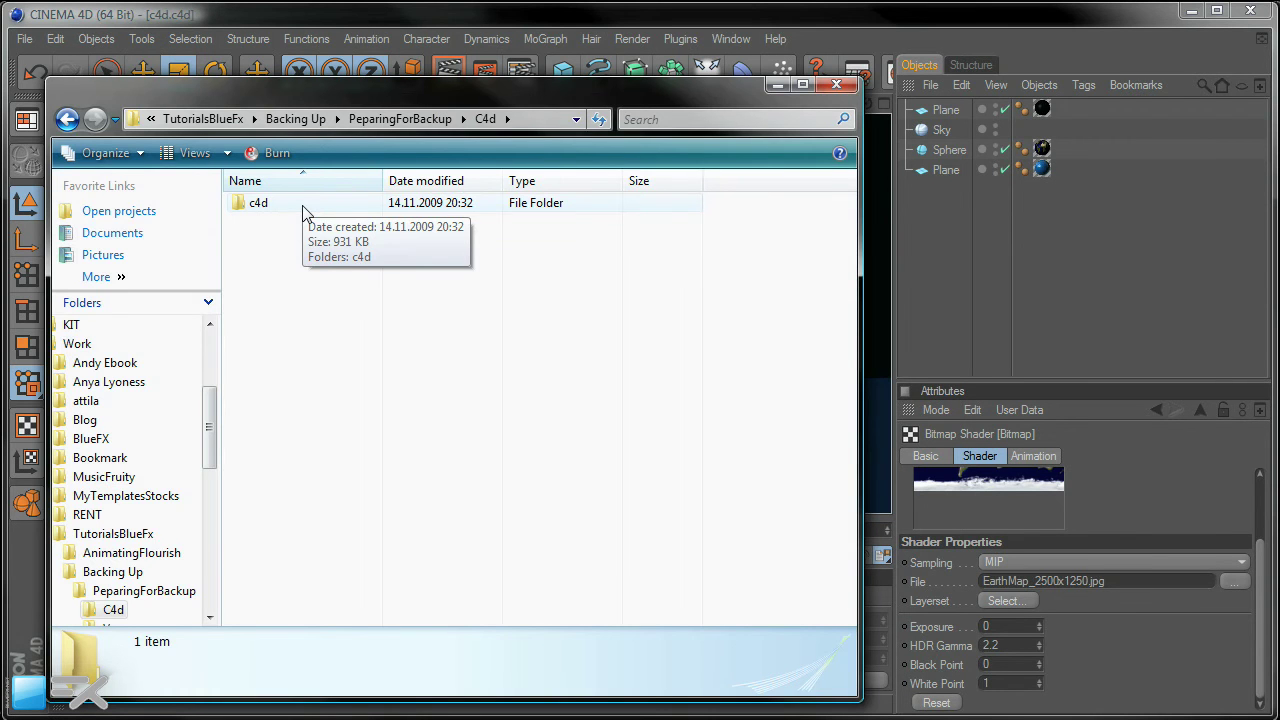
Browse the c4d folder, check c4d.c4d, and find EarthMap_2500x1250.jpg in the tex folder
double_click(305, 210)
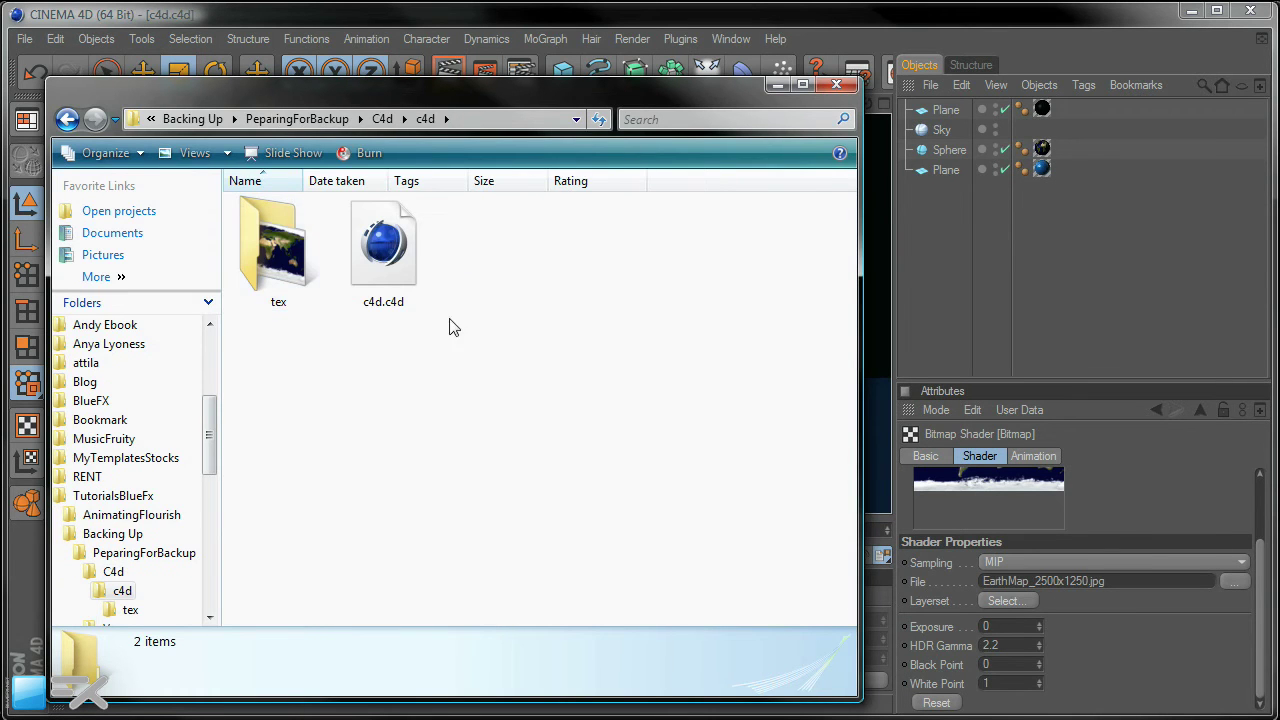
left_click(398, 252)
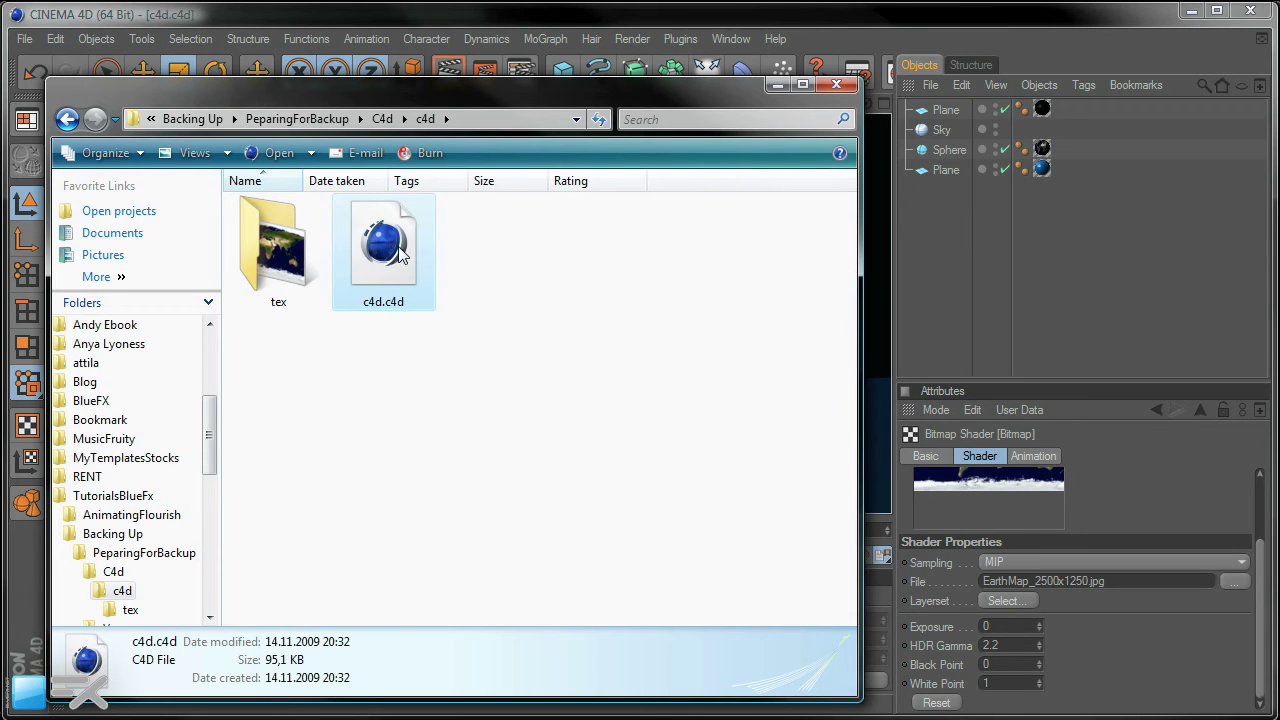
double_click(272, 256)
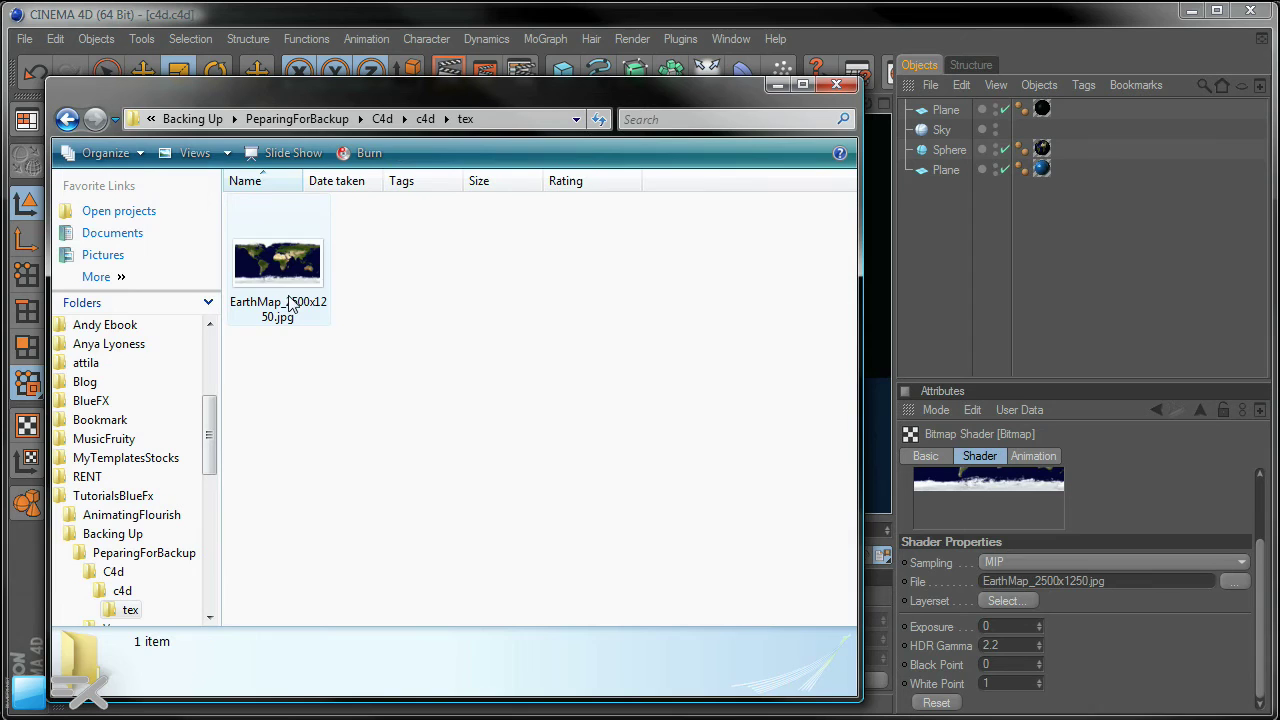
left_click(292, 278)
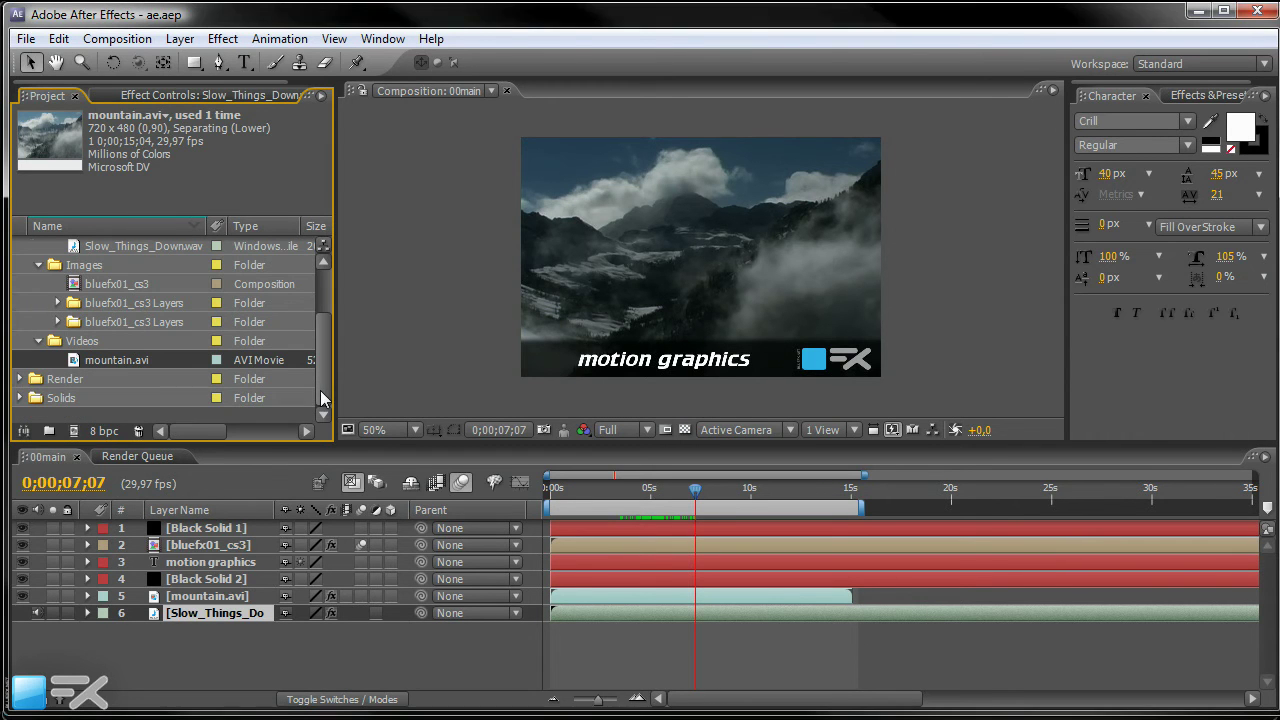
Inspect the project items, then collapse the Images, Audio and Videos bins under Footage
left_click_drag(322, 401, 324, 347)
left_click(60, 304)
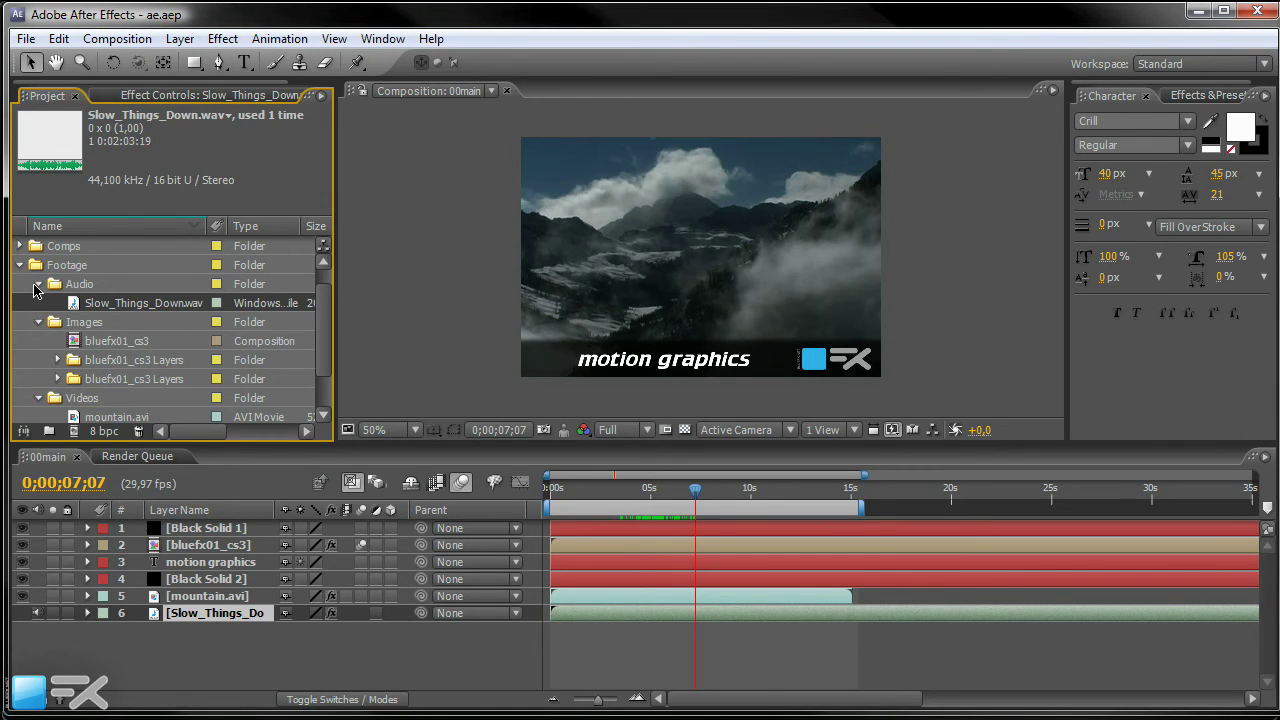
left_click(84, 344)
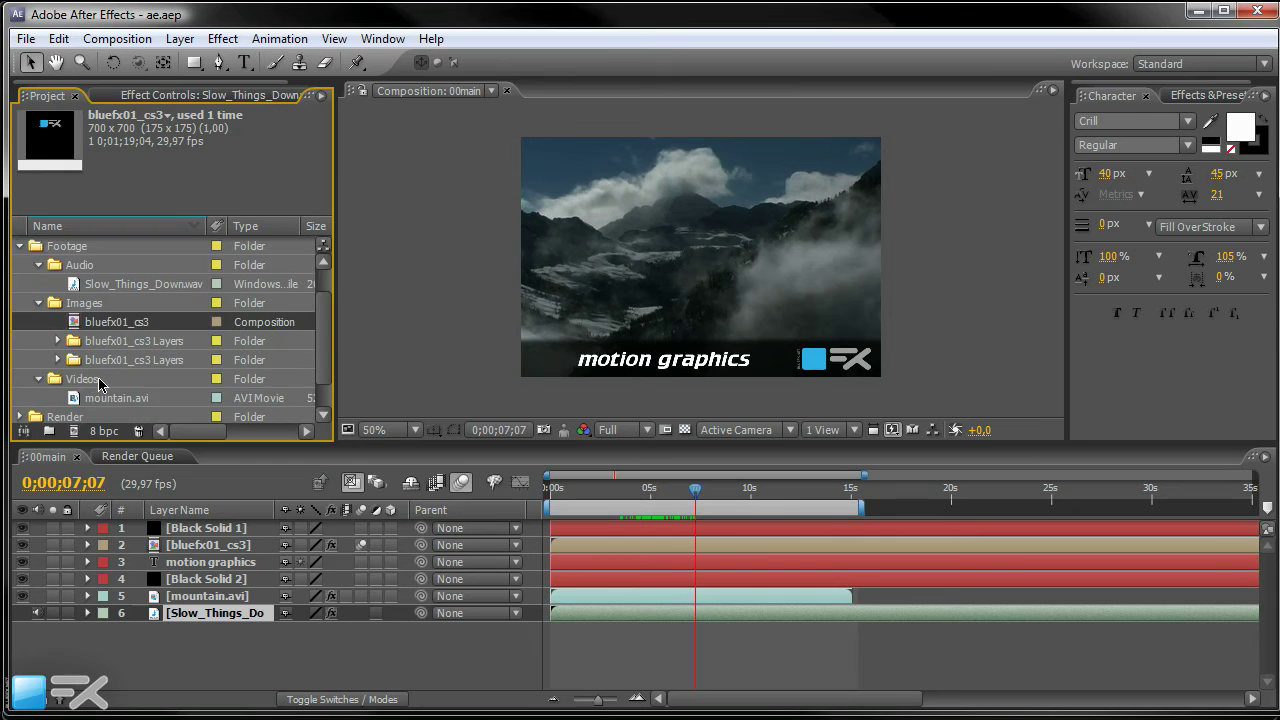
scroll(100, 370, "down", 2)
left_click(97, 381)
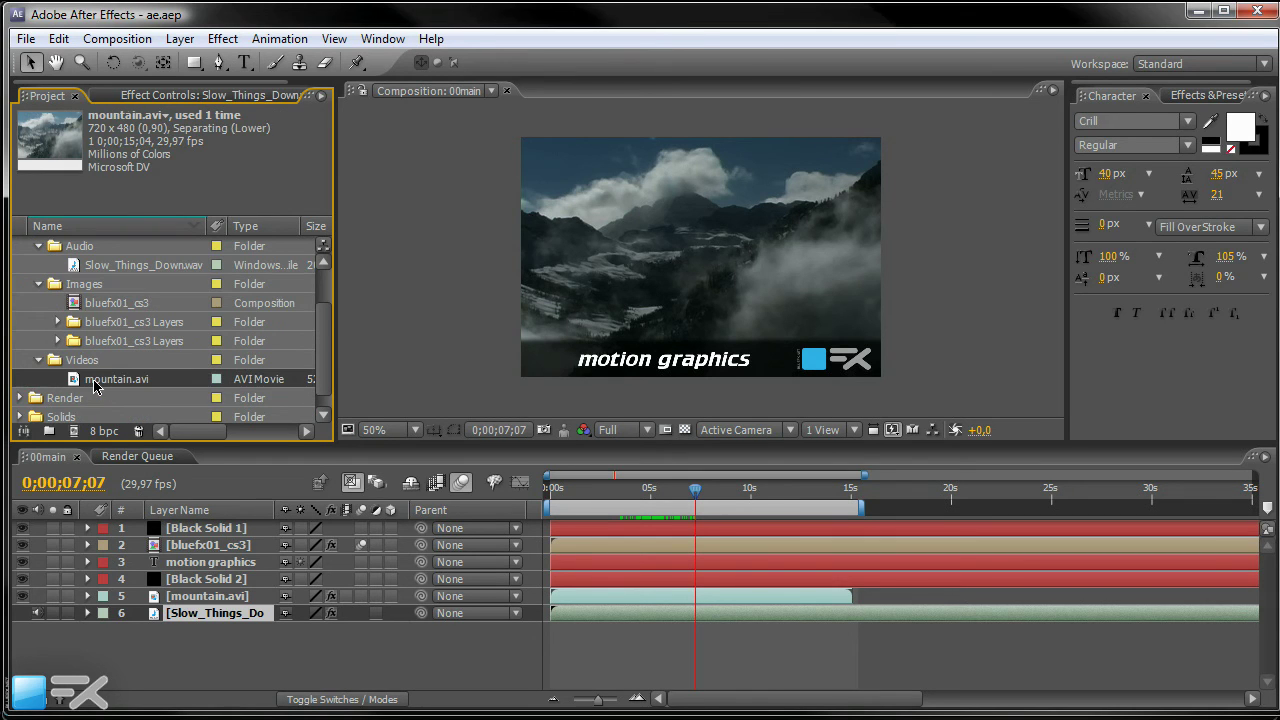
left_click(39, 285)
left_click(40, 305)
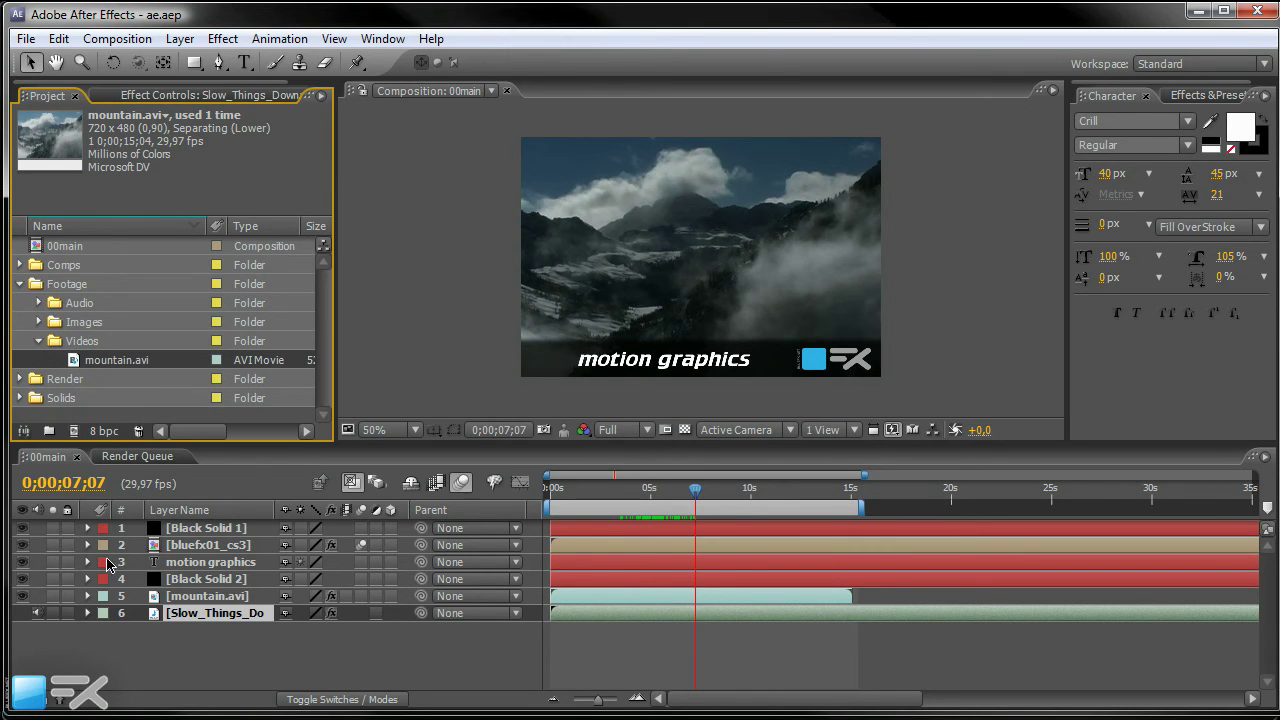
left_click(39, 341)
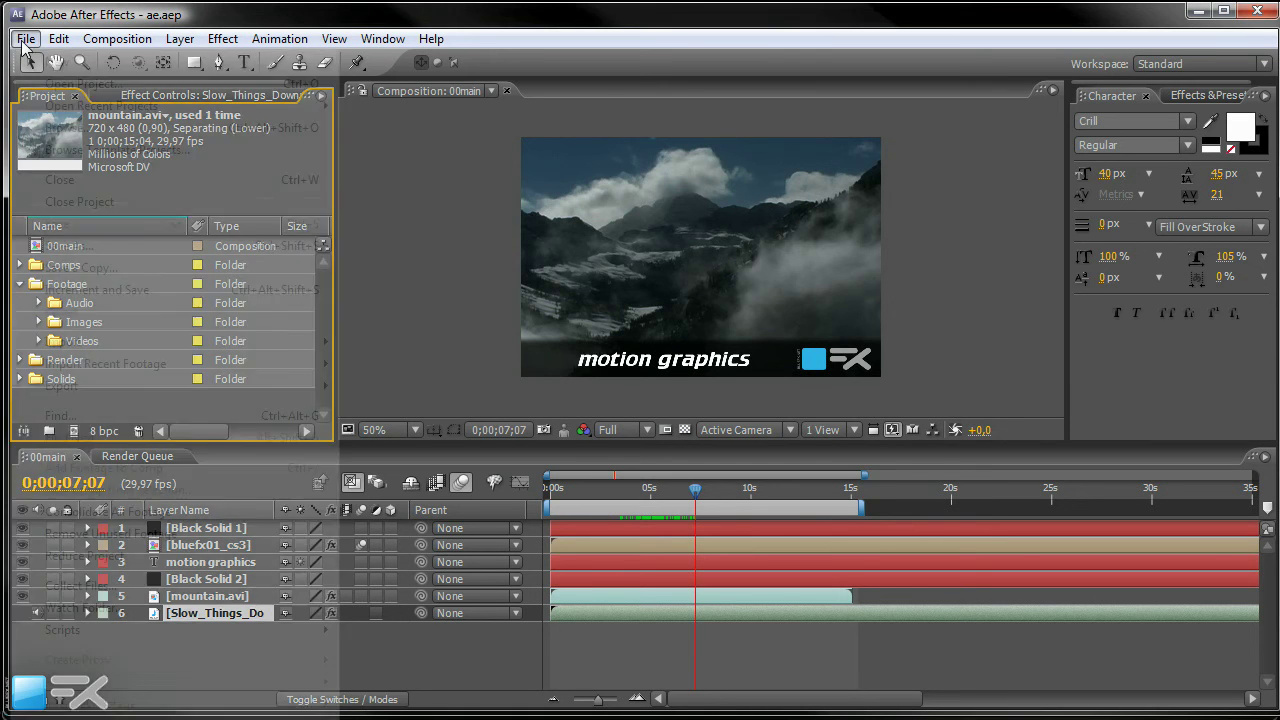
Save the project over the existing ae.aep, confirming the replacement
left_click(25, 39)
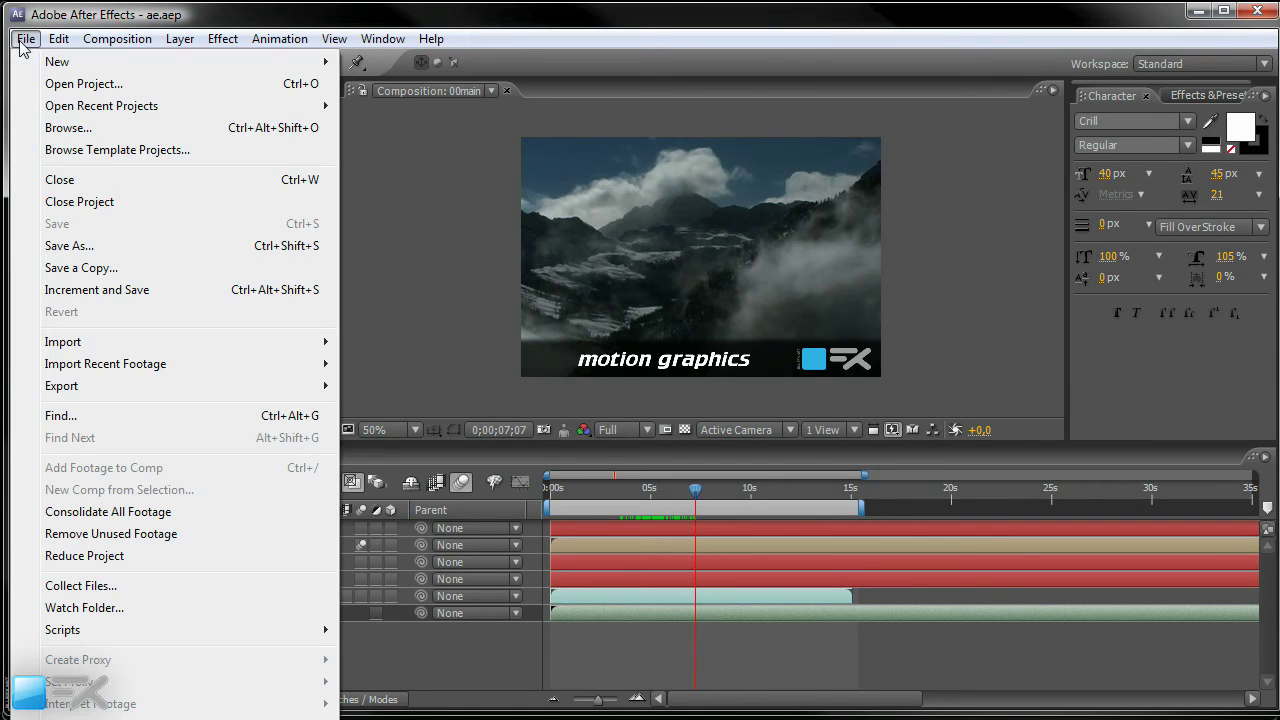
left_click(88, 245)
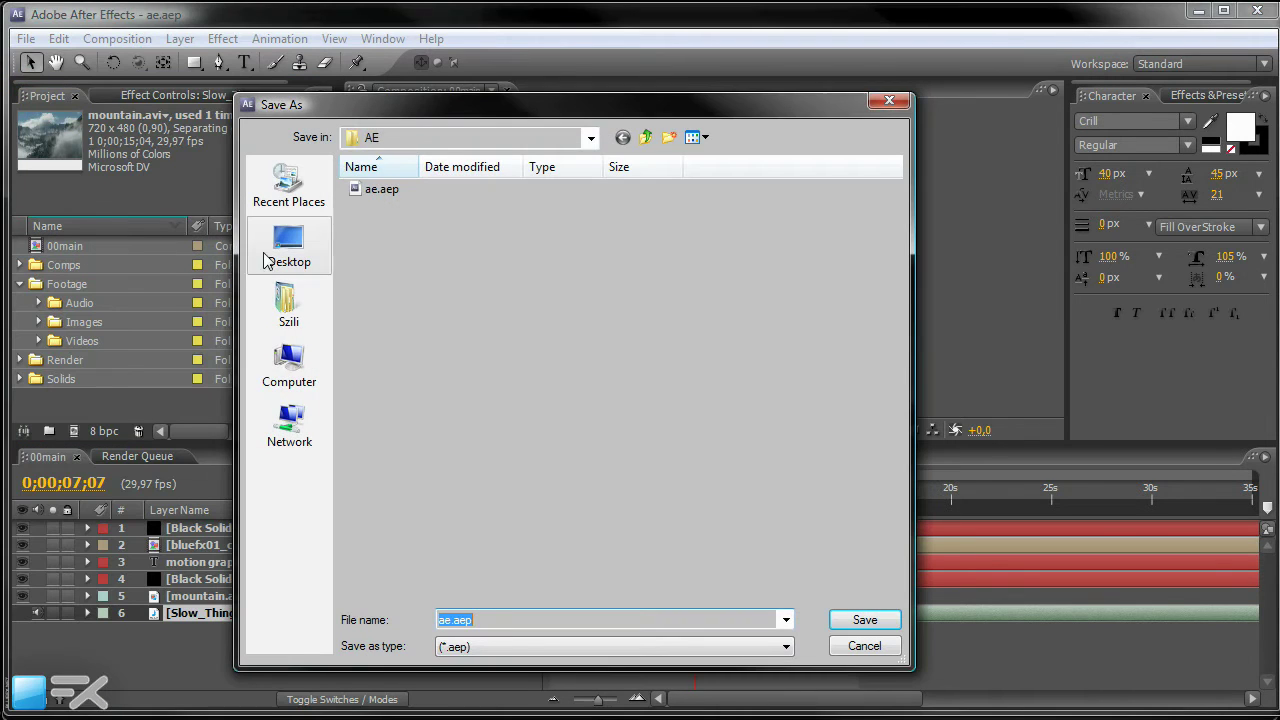
left_click(376, 191)
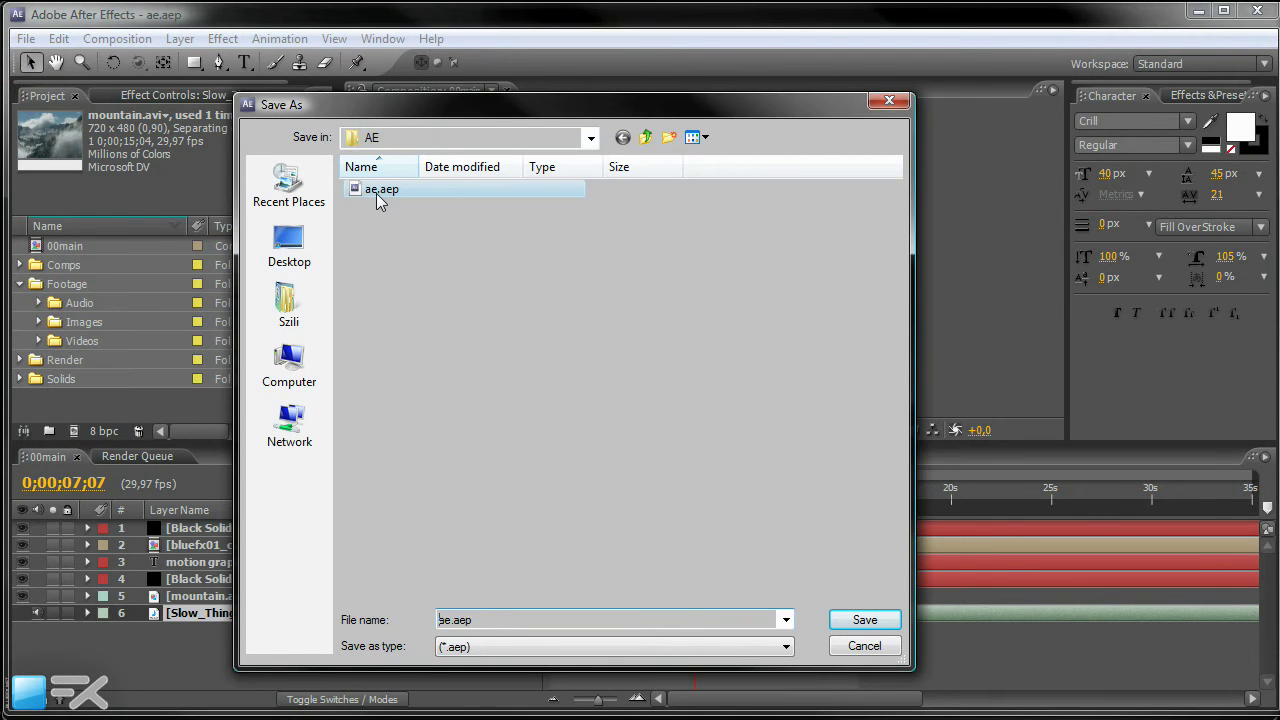
left_click(875, 628)
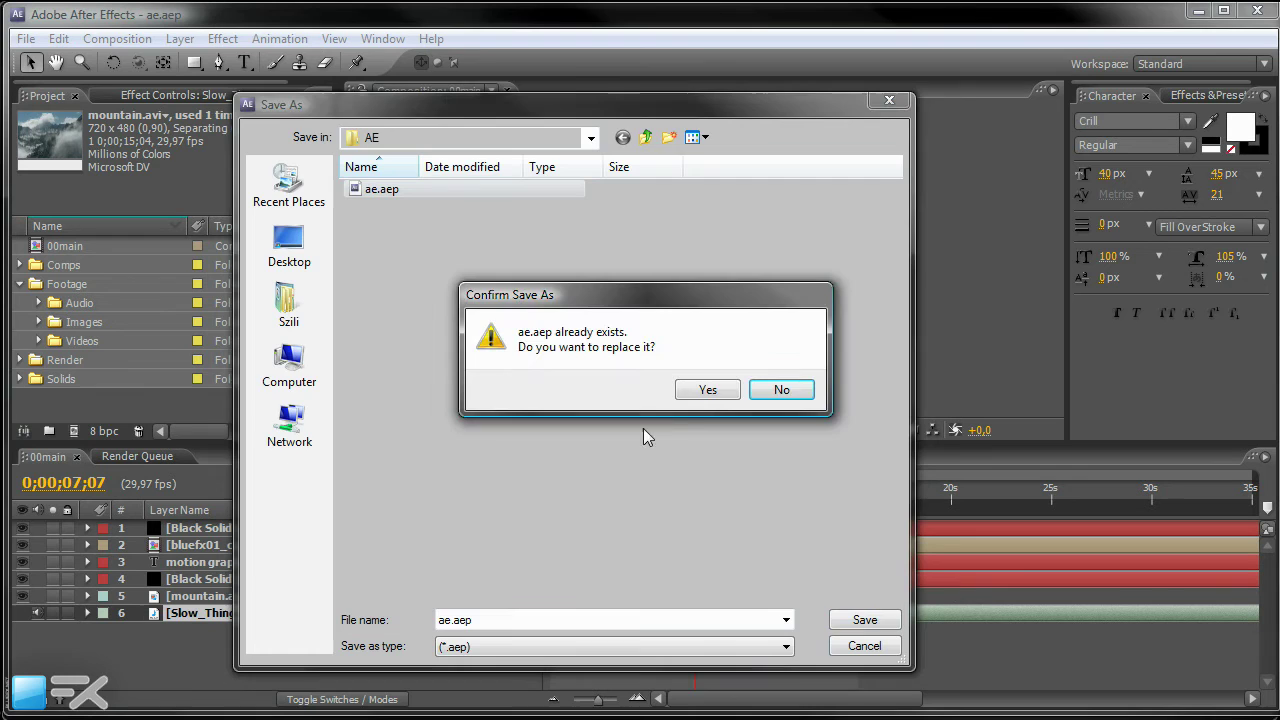
left_click(711, 393)
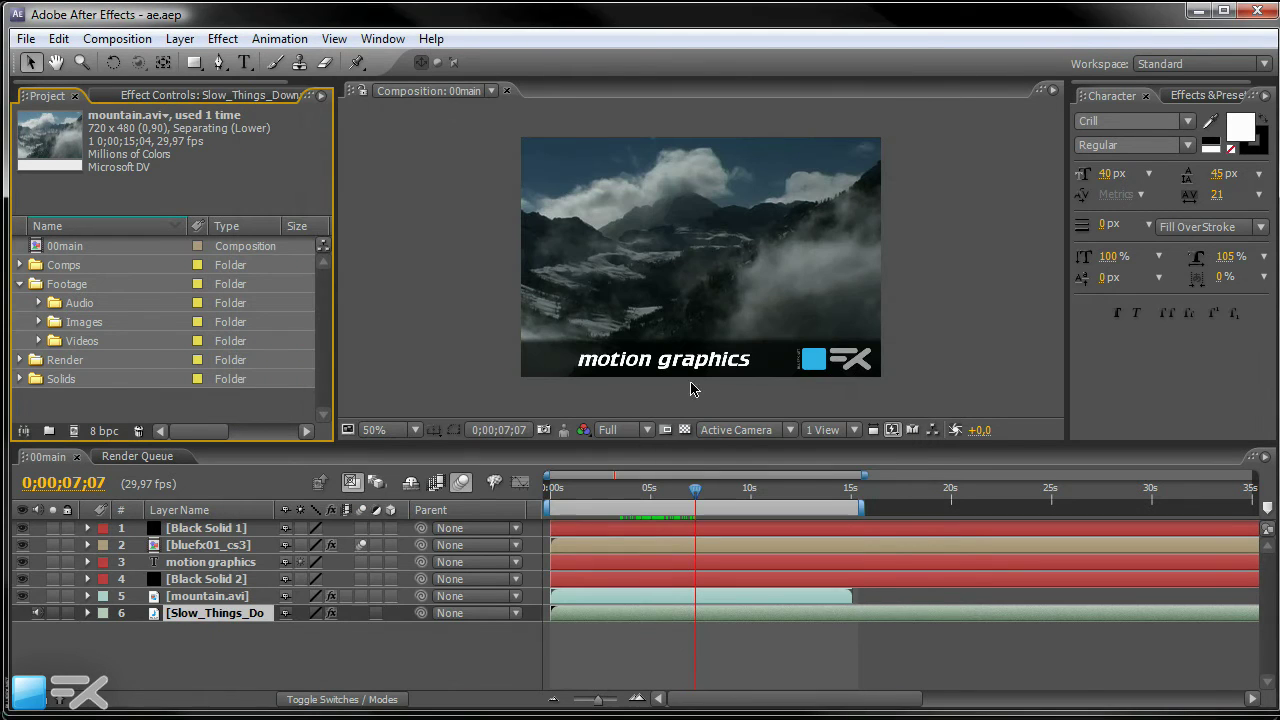
In Collect Files, set Collect Source Files to For All Comps and bring up help with F1
left_click(26, 40)
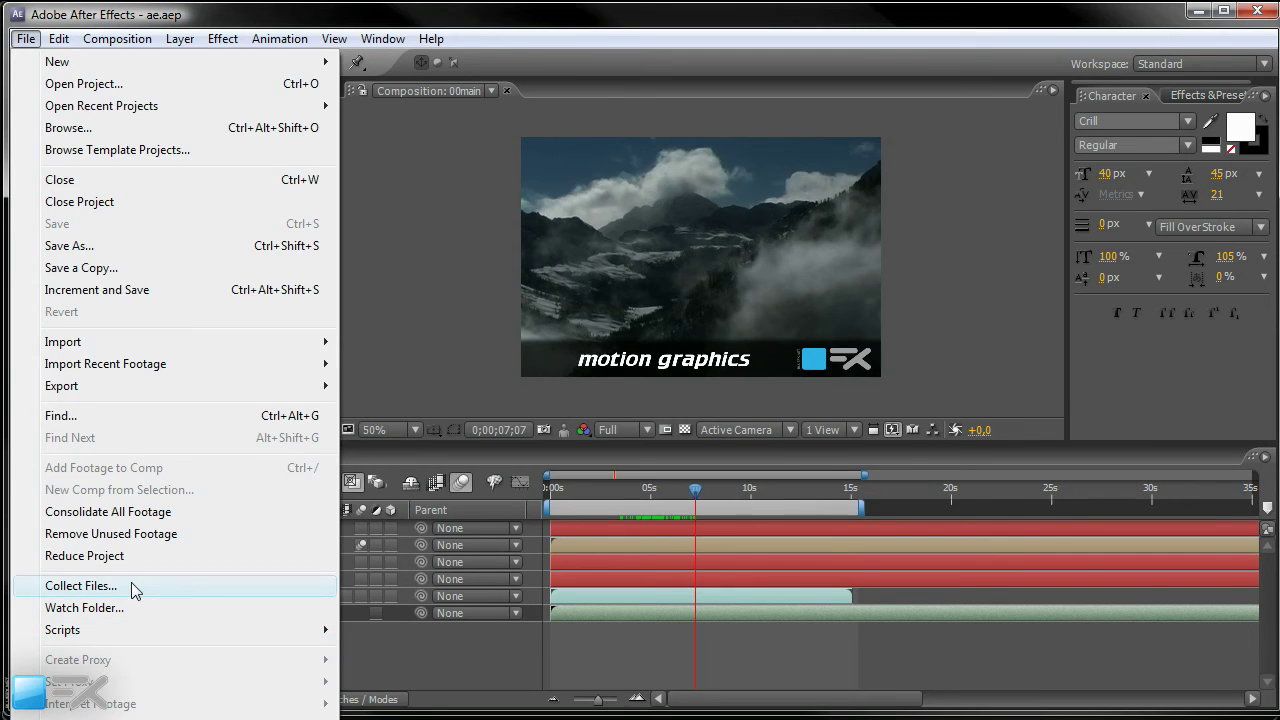
left_click(131, 584)
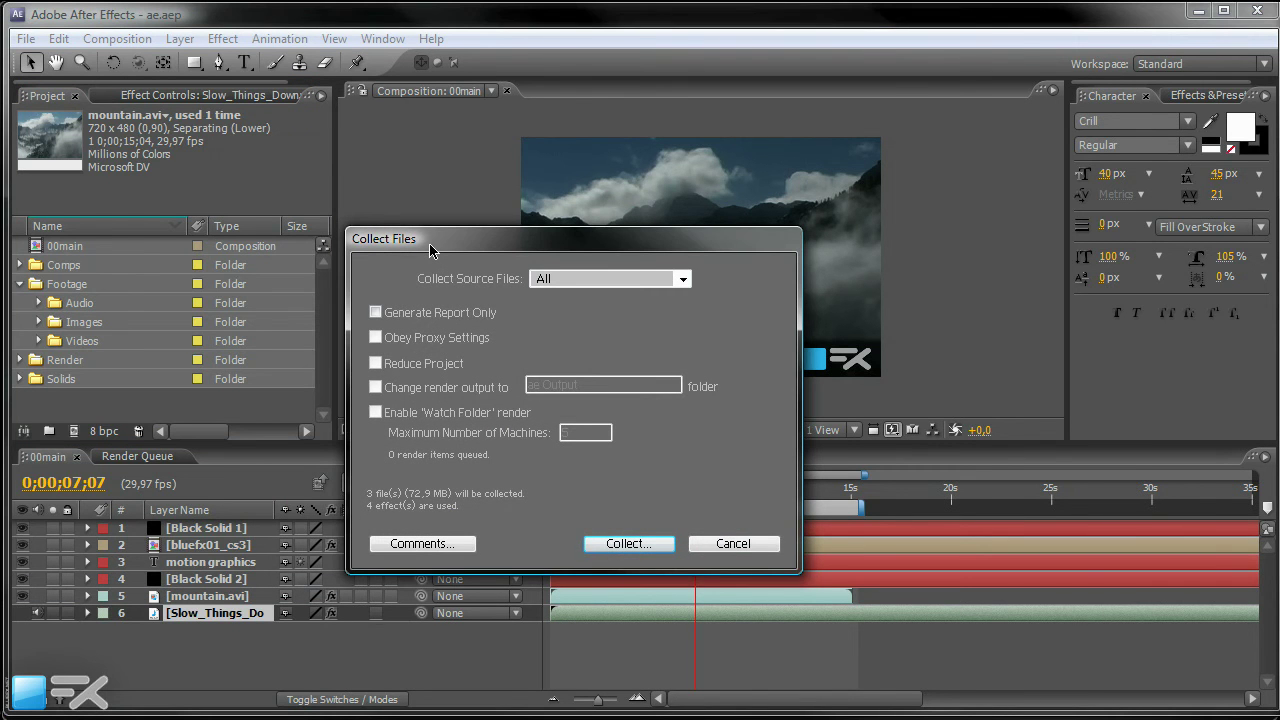
mouse_move(430, 250)
left_mouse_down()
mouse_move(421, 229)
mouse_move(418, 241)
left_mouse_up()
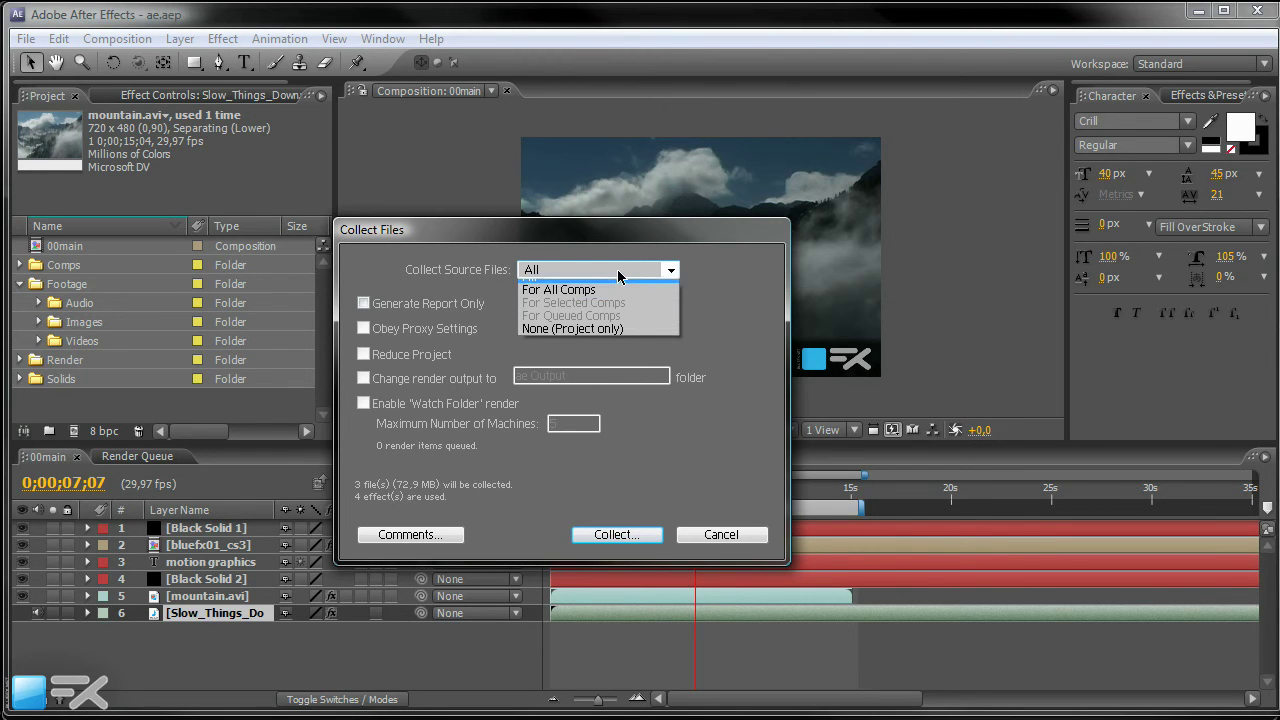
left_click(618, 272)
left_click(618, 272)
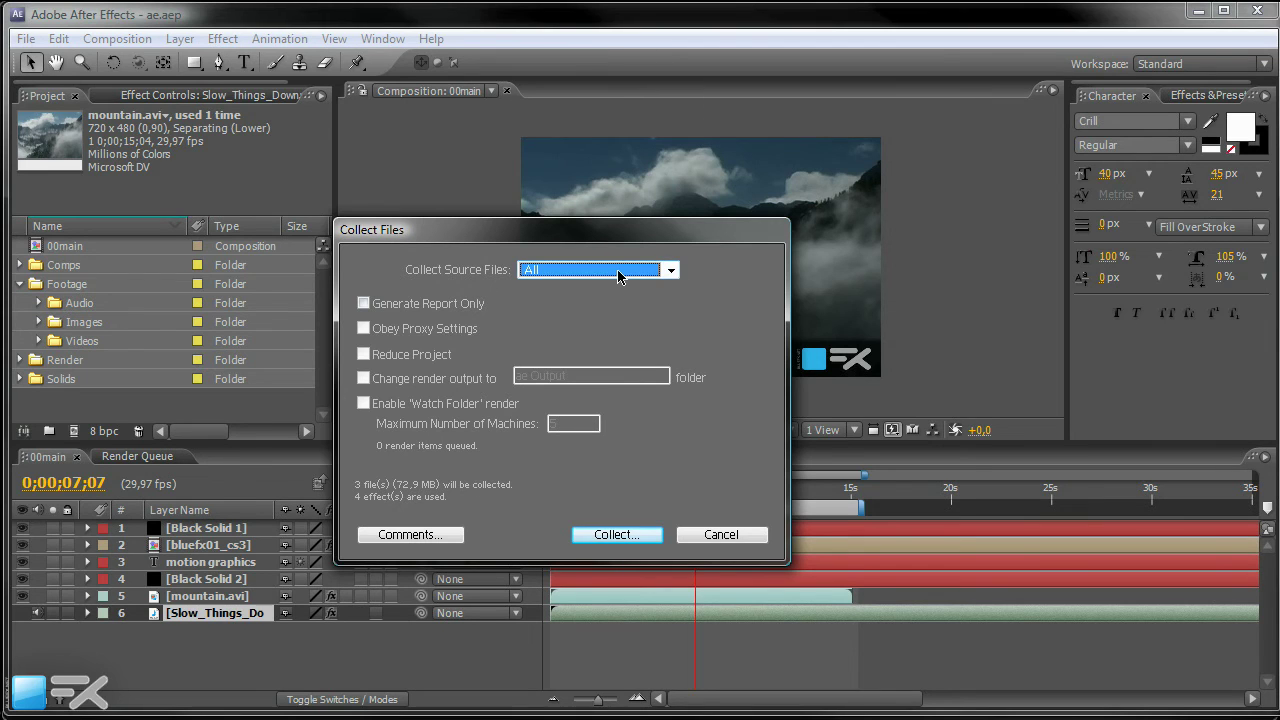
left_click(618, 273)
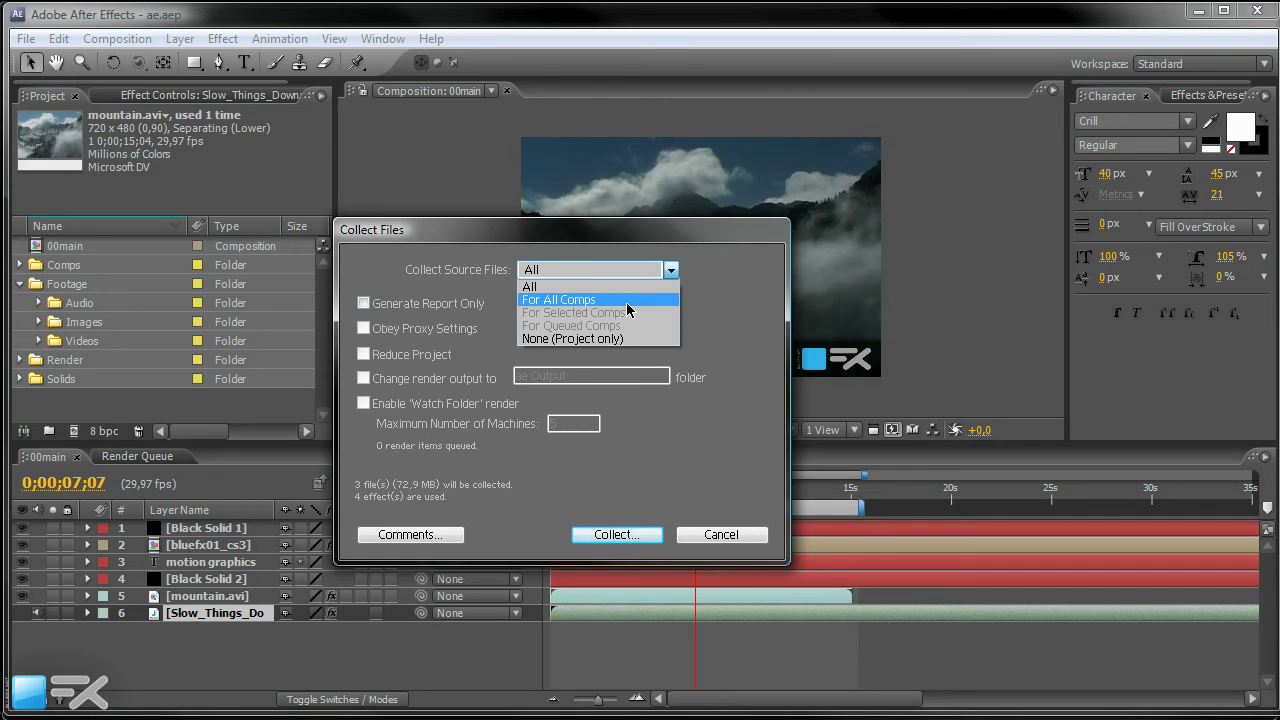
left_click(626, 302)
left_click(606, 300)
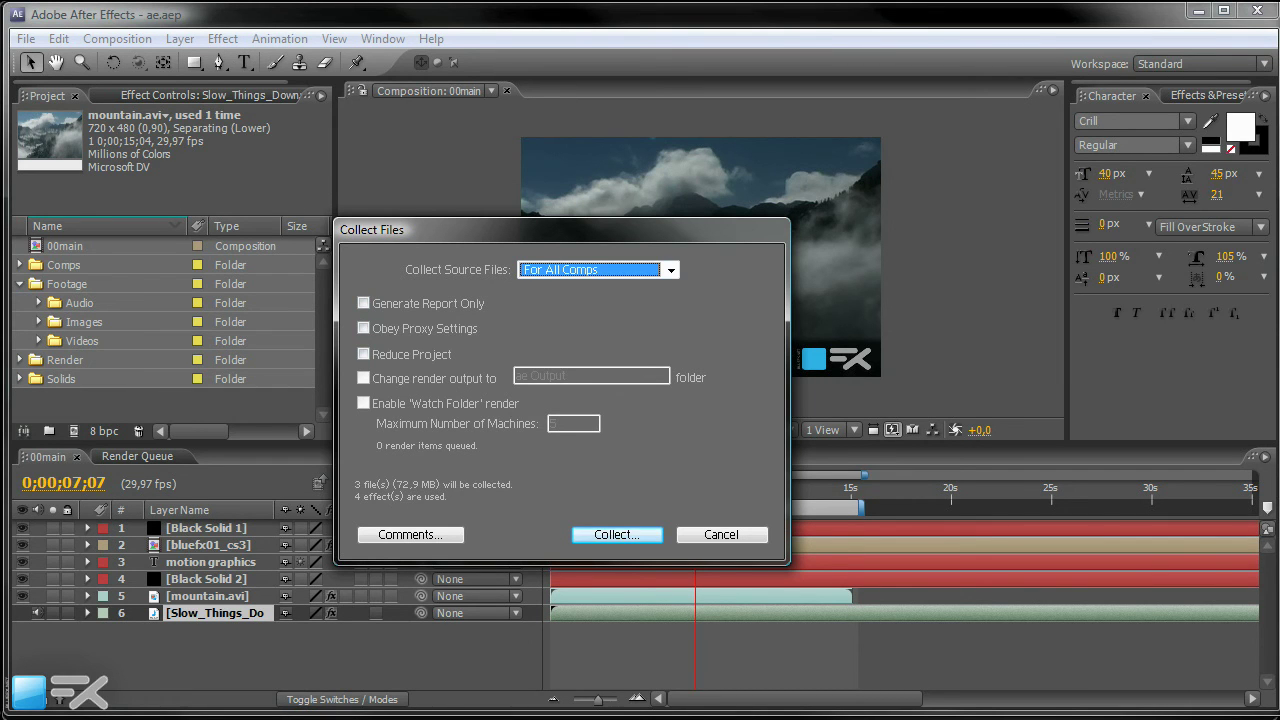
key("F1")
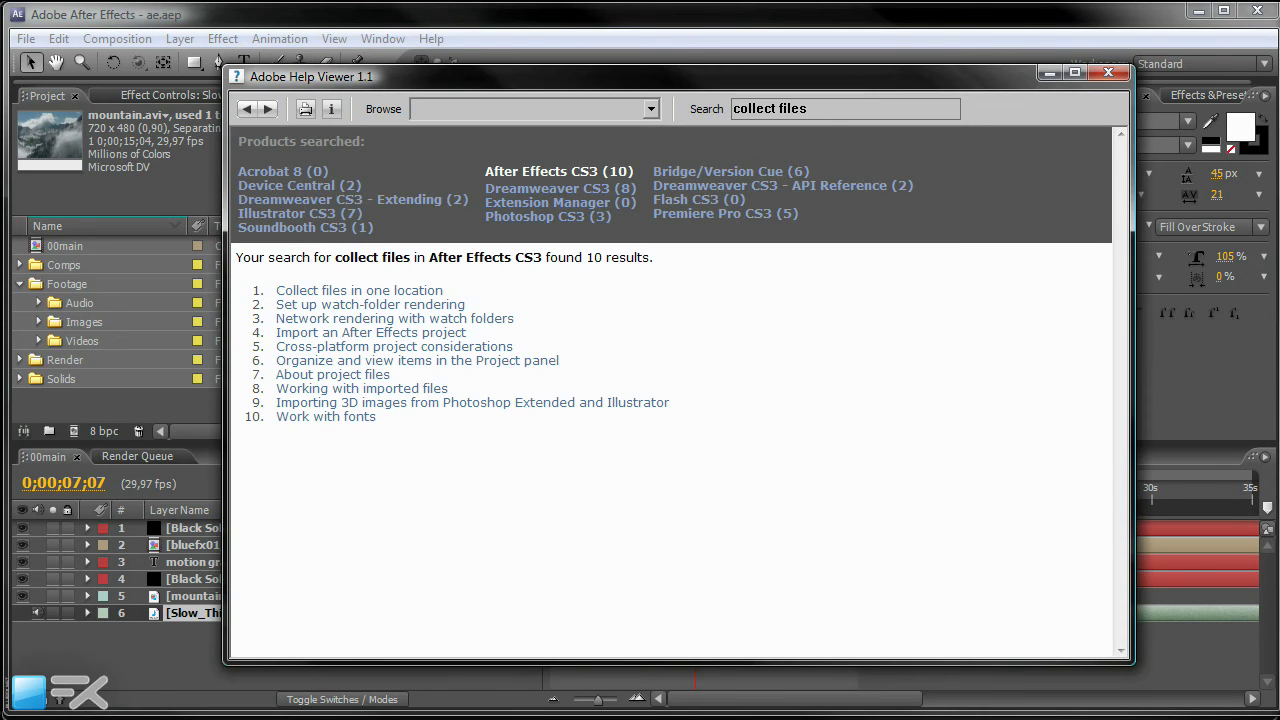
Read the 'Collect files in one location' help page, then minimize the Help Viewer
left_click_drag(305, 80, 295, 72)
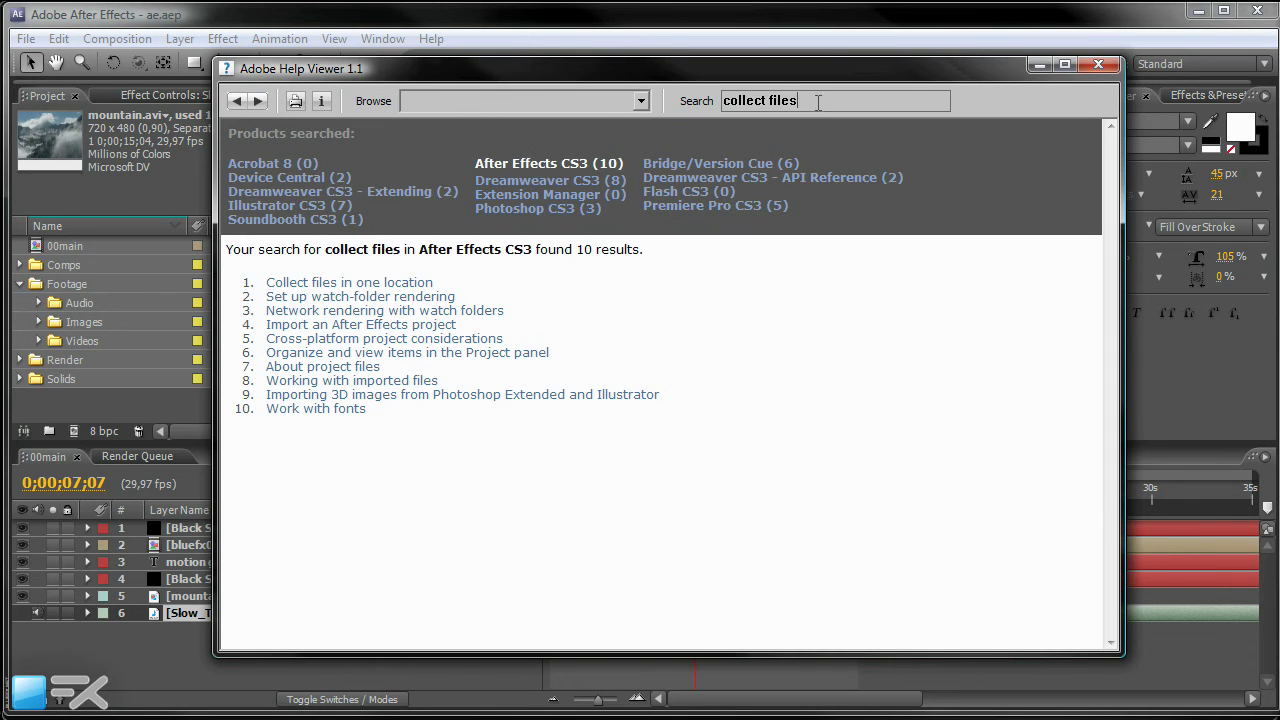
key("Return")
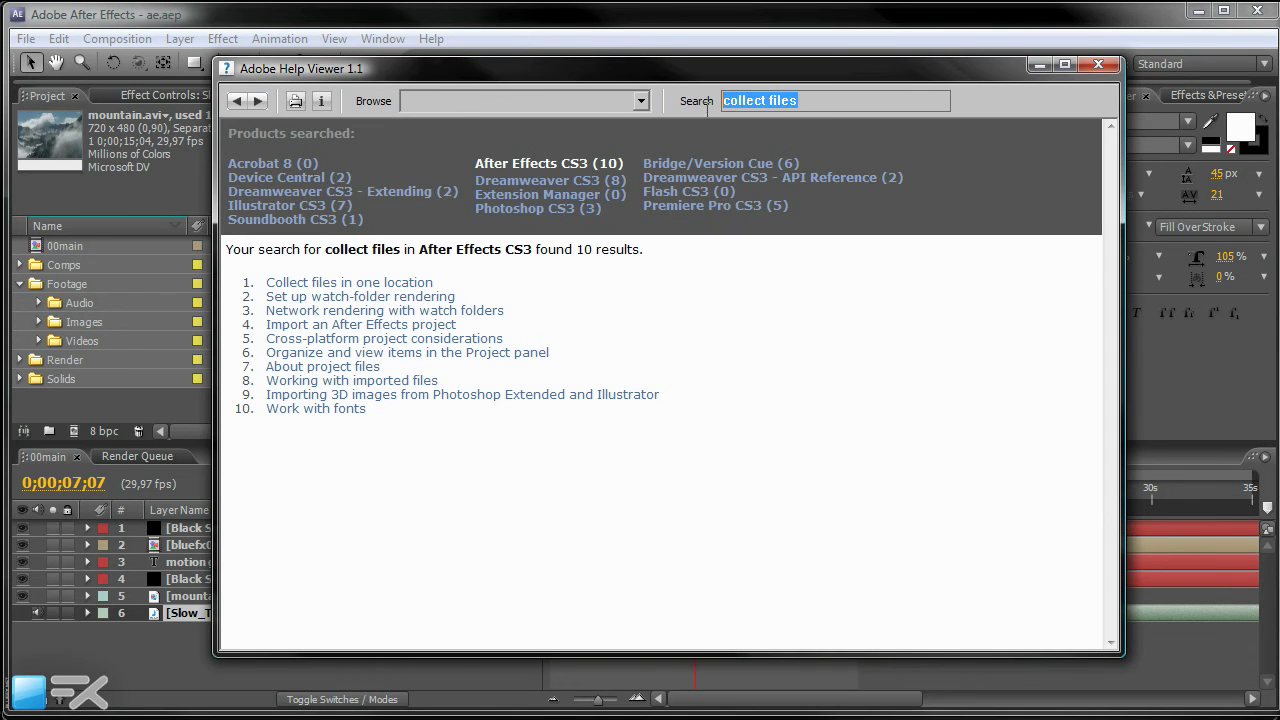
left_click(286, 285)
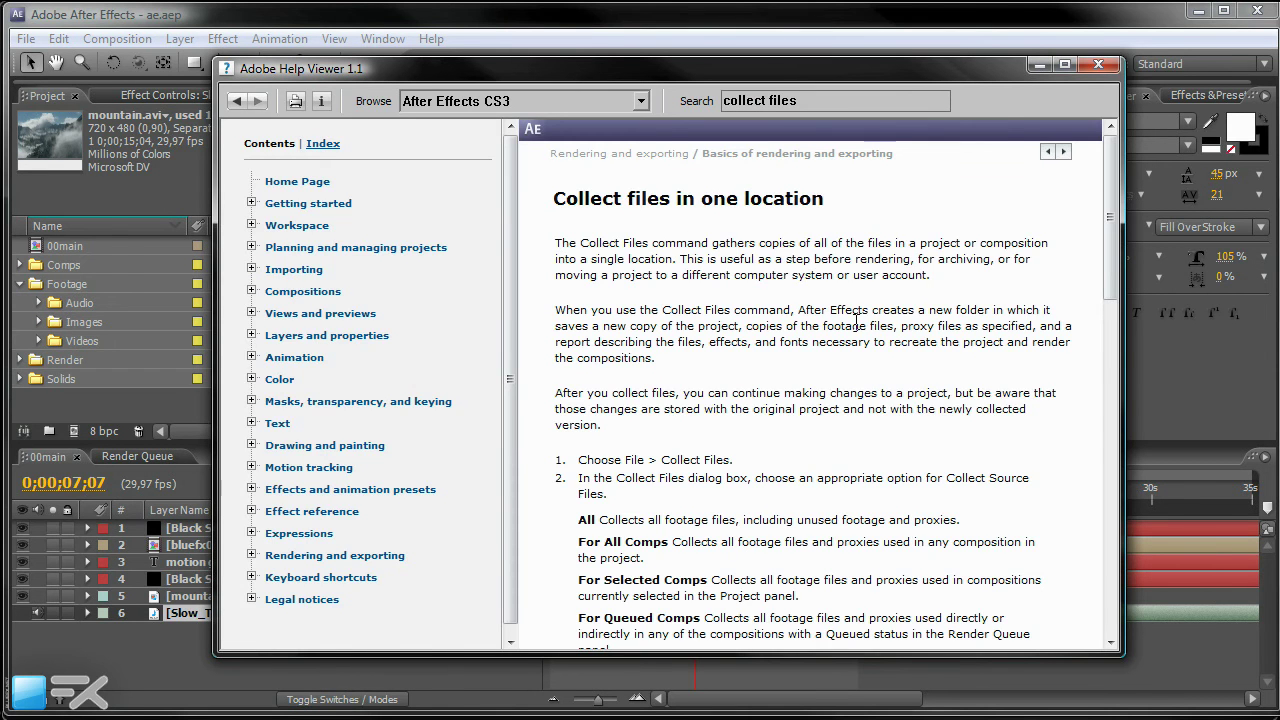
left_click_drag(1112, 222, 1103, 437)
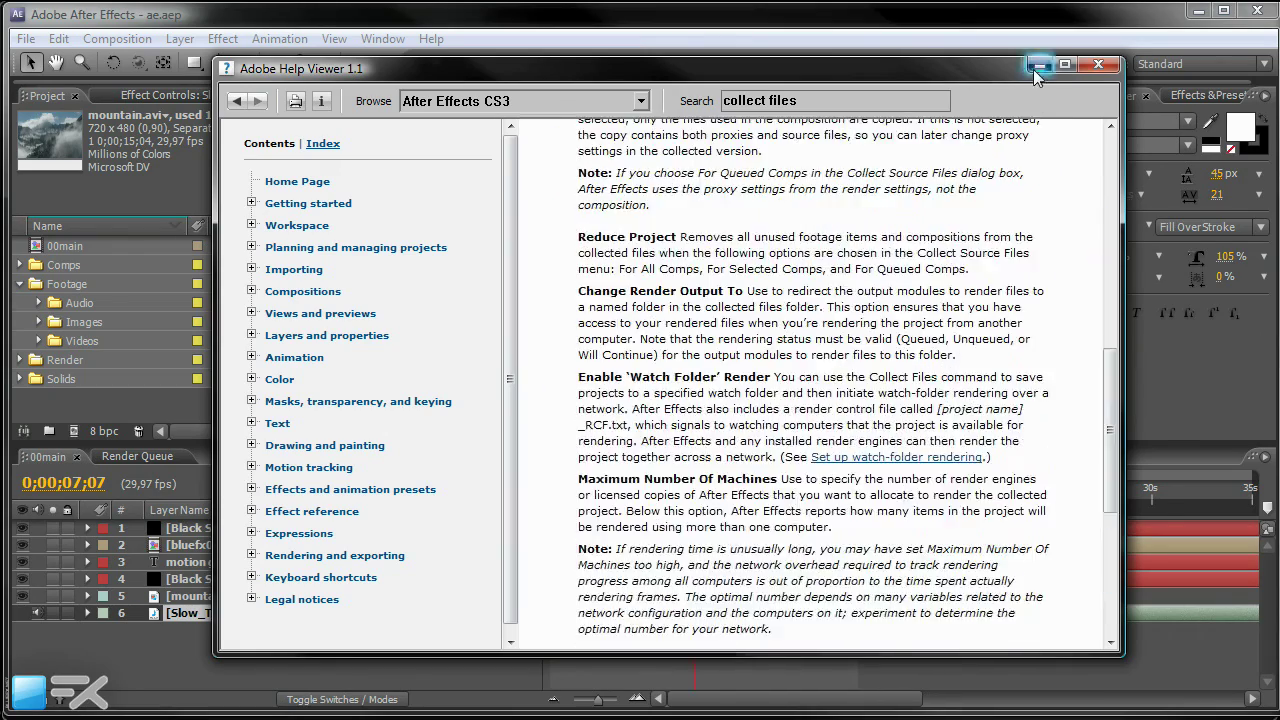
left_click(1033, 69)
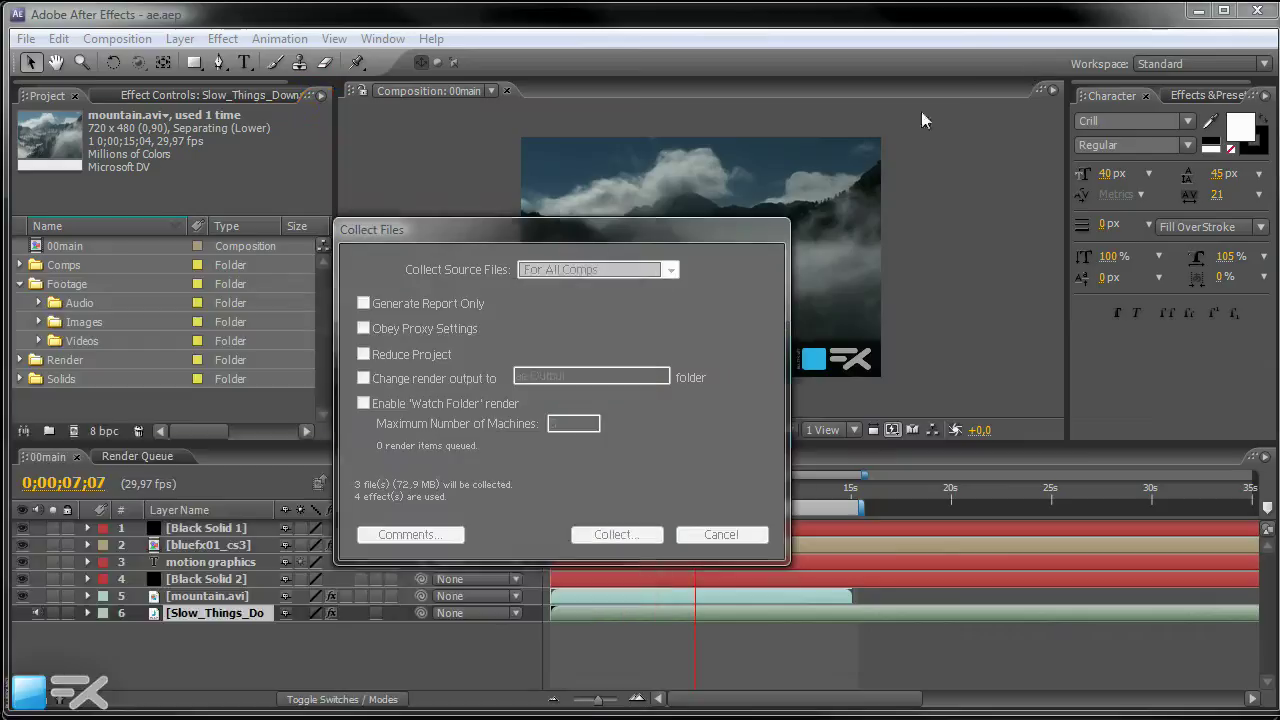
Collect the files into a new folder named 'ae folder2' inside the AE folder
left_click(627, 535)
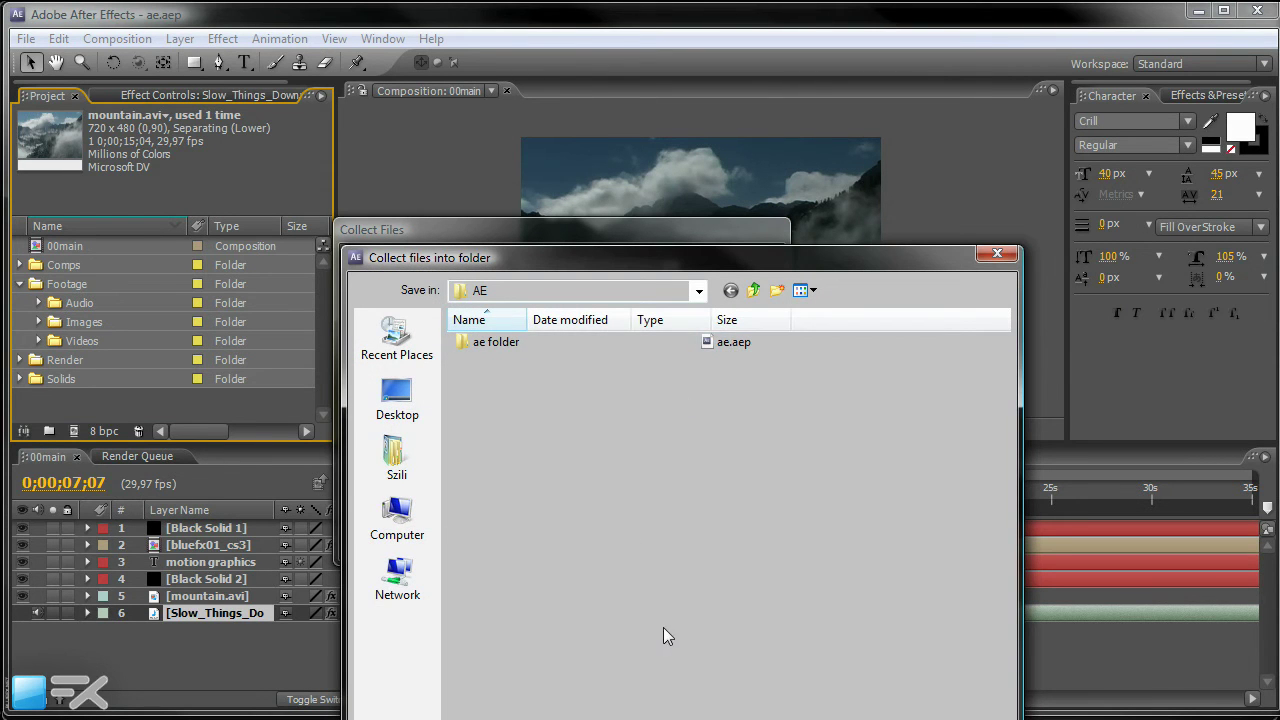
left_click_drag(513, 263, 448, 89)
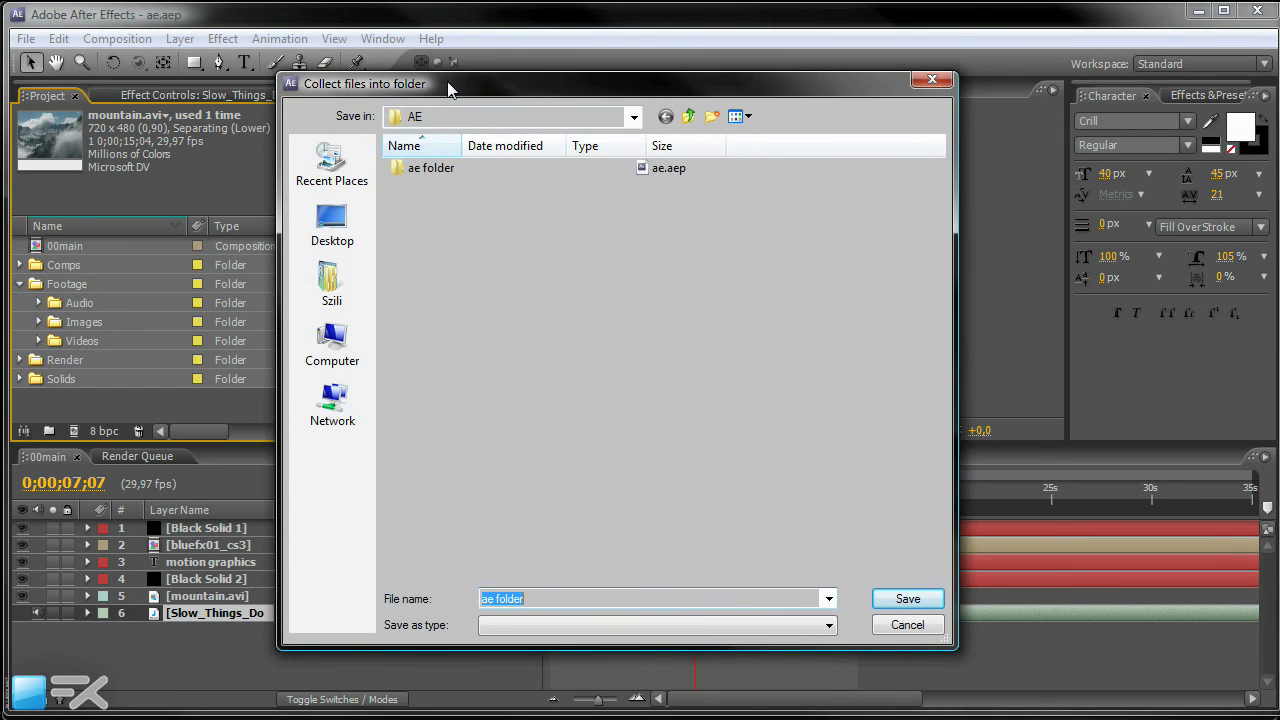
left_click(539, 598)
type("2")
left_click(895, 605)
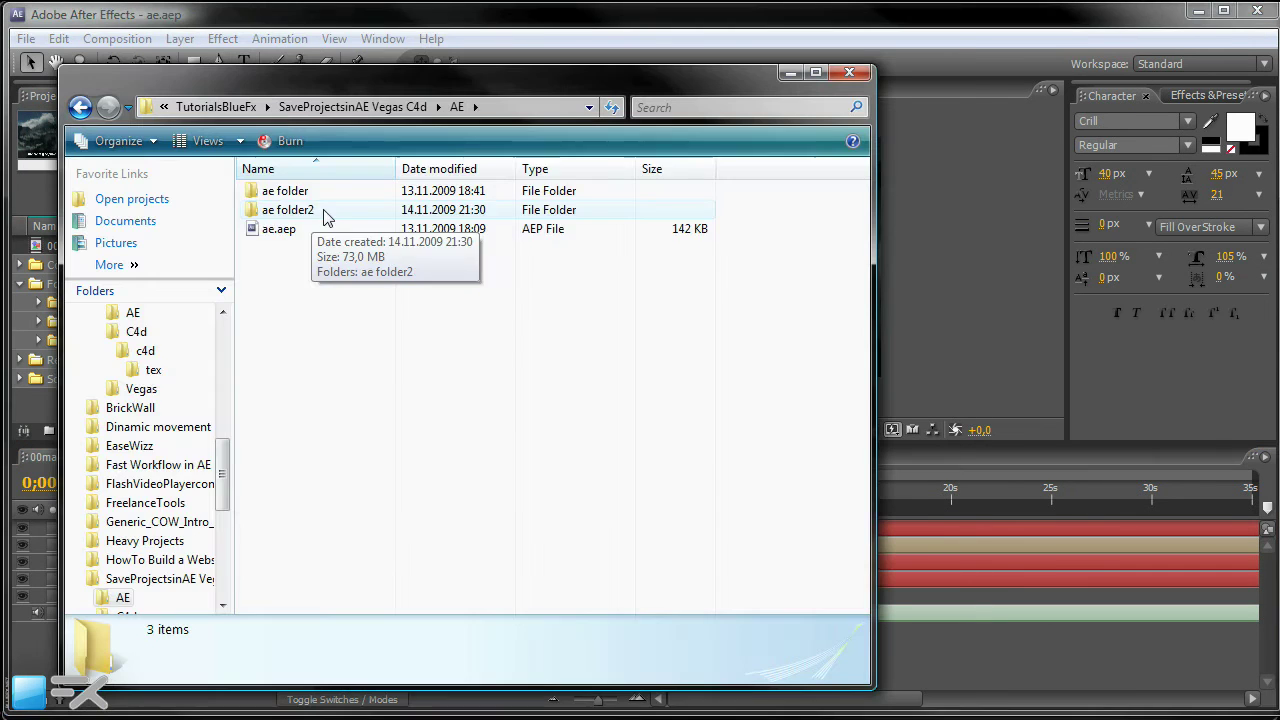
Open ae folder2, check ae.aep, and browse into the (Footage) folder
double_click(325, 213)
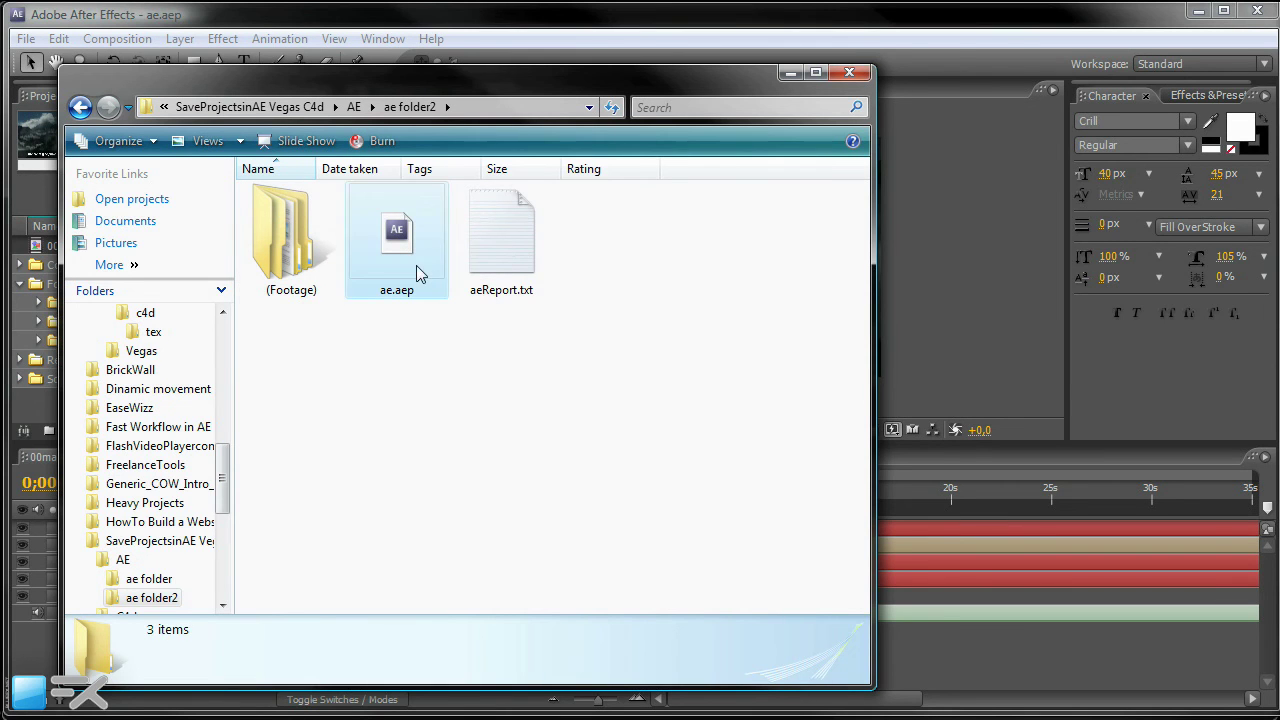
left_click(420, 275)
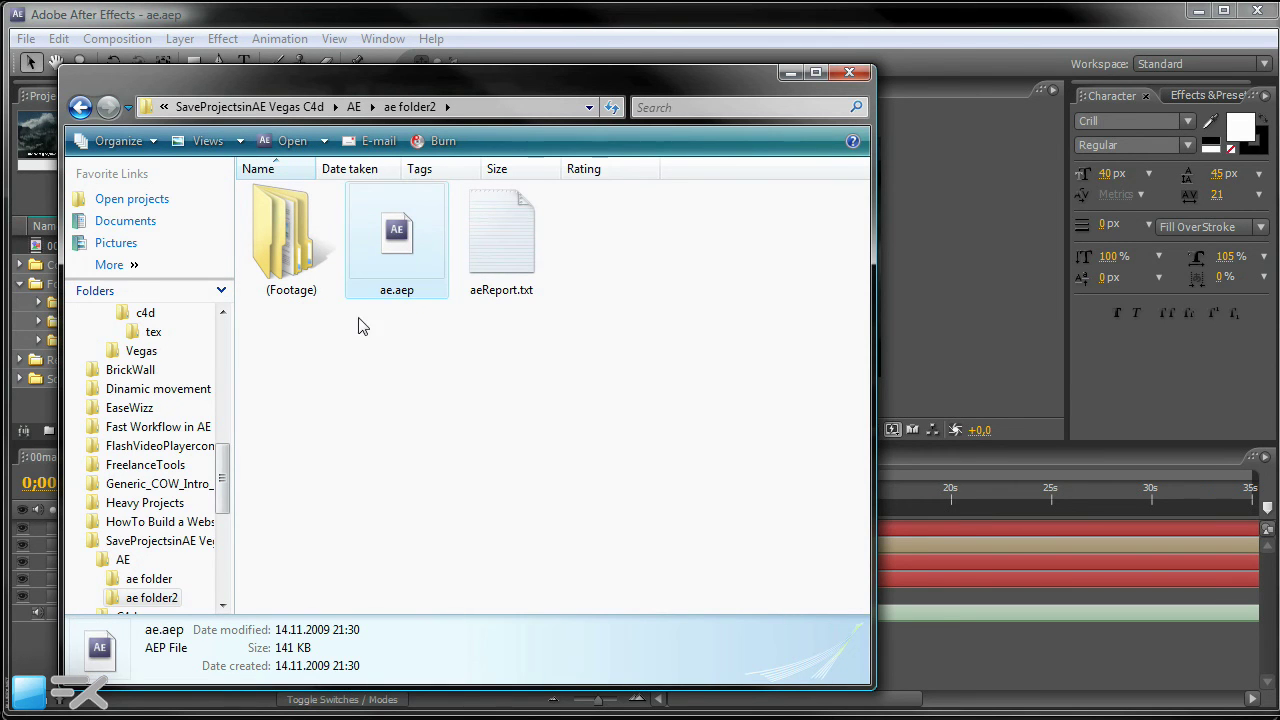
left_click(283, 255)
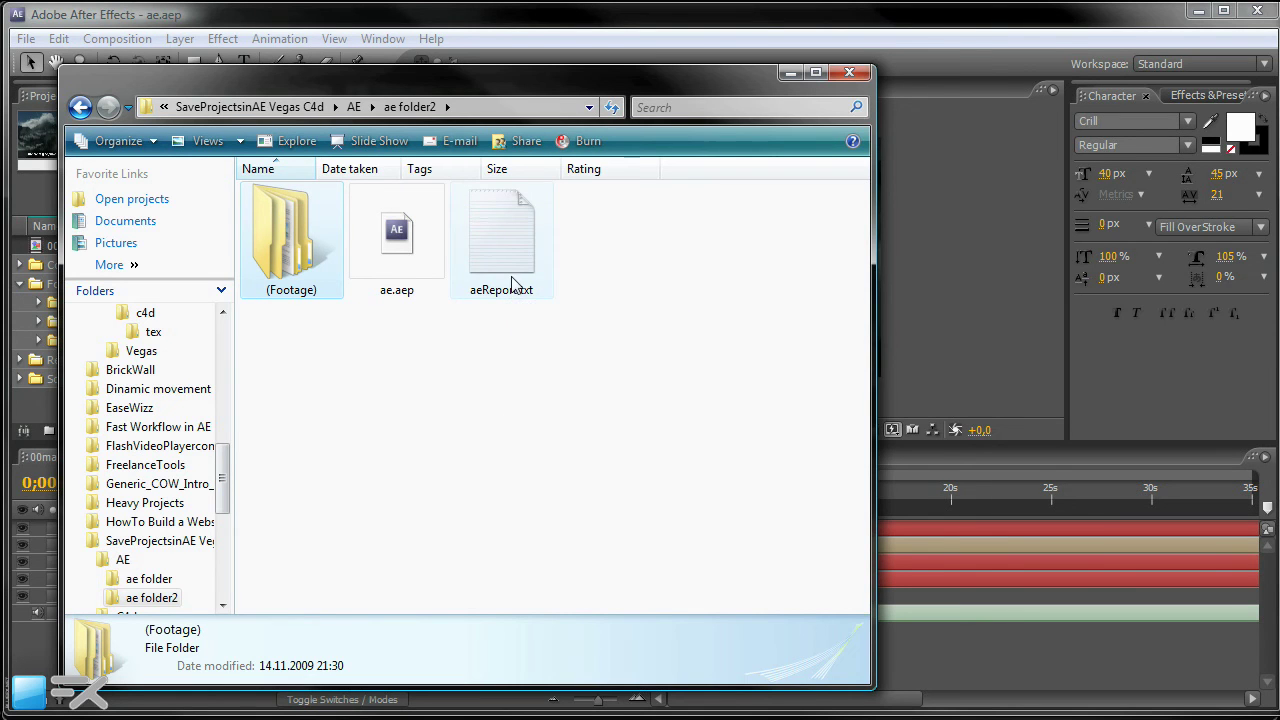
double_click(298, 248)
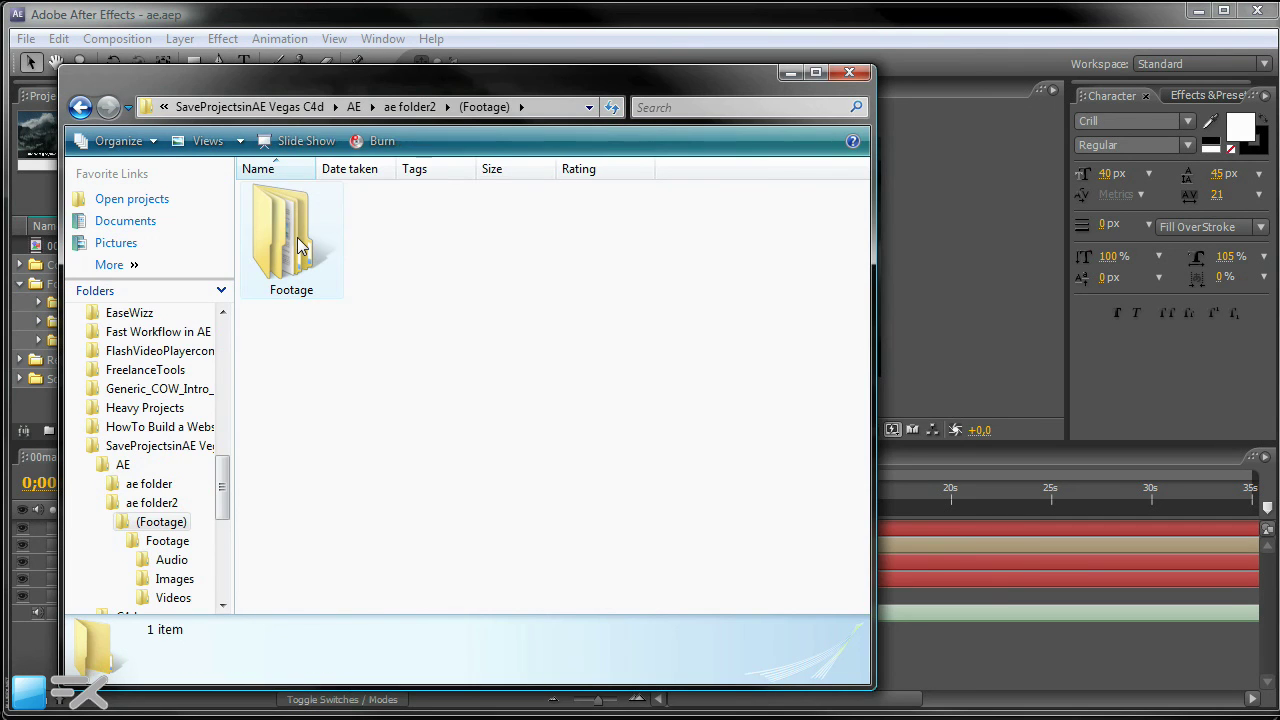
double_click(298, 248)
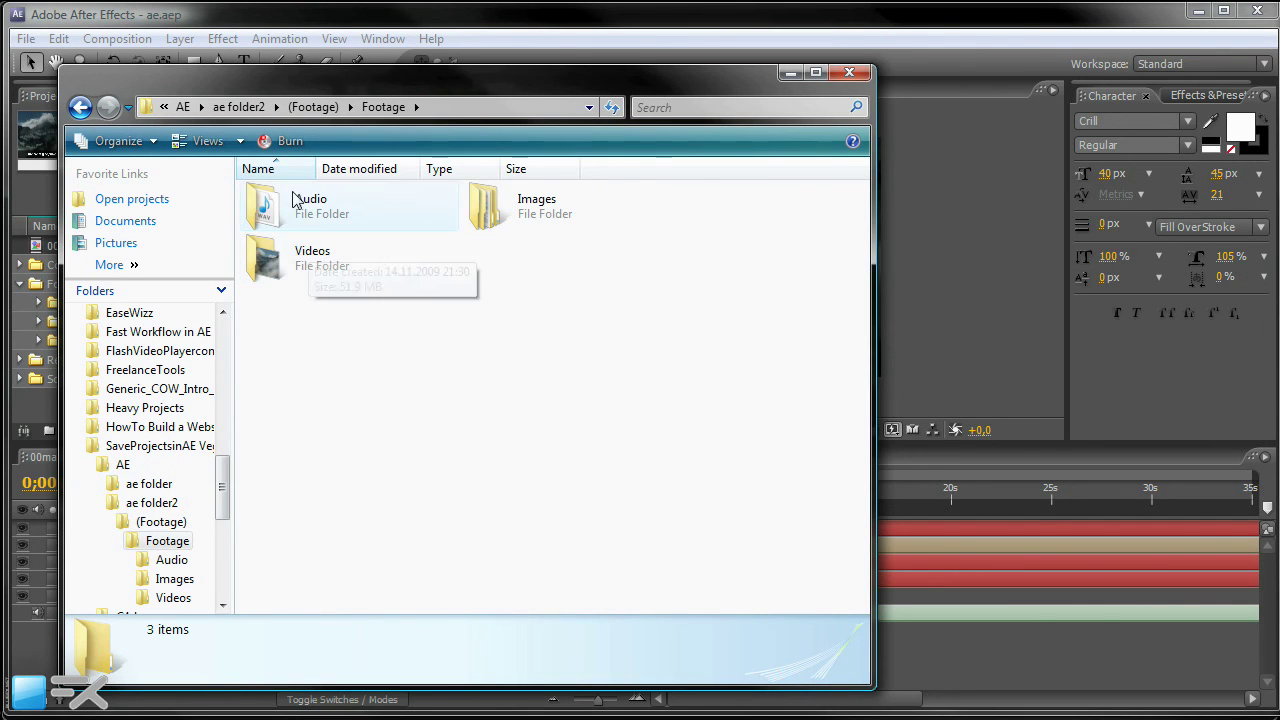
Arrange the Explorer and After Effects windows side by side to compare the Footage folders
left_click_drag(230, 91, 566, 87)
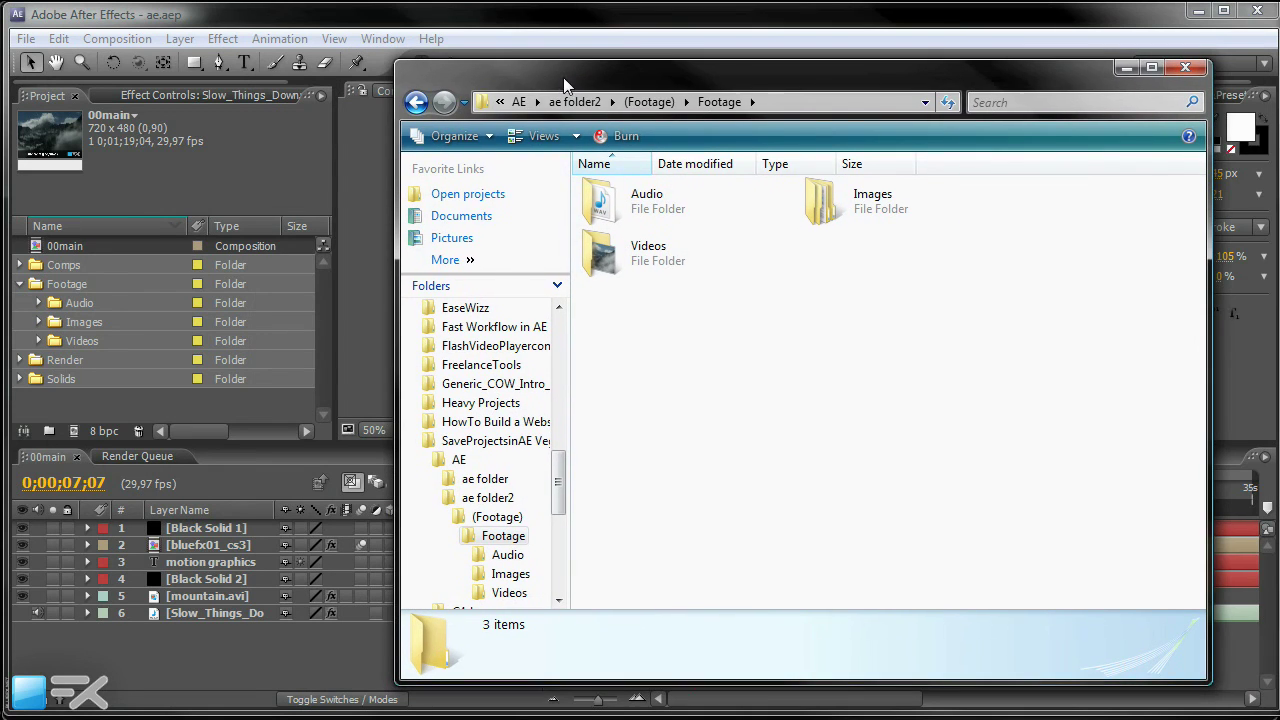
left_click(88, 295)
left_click(70, 288)
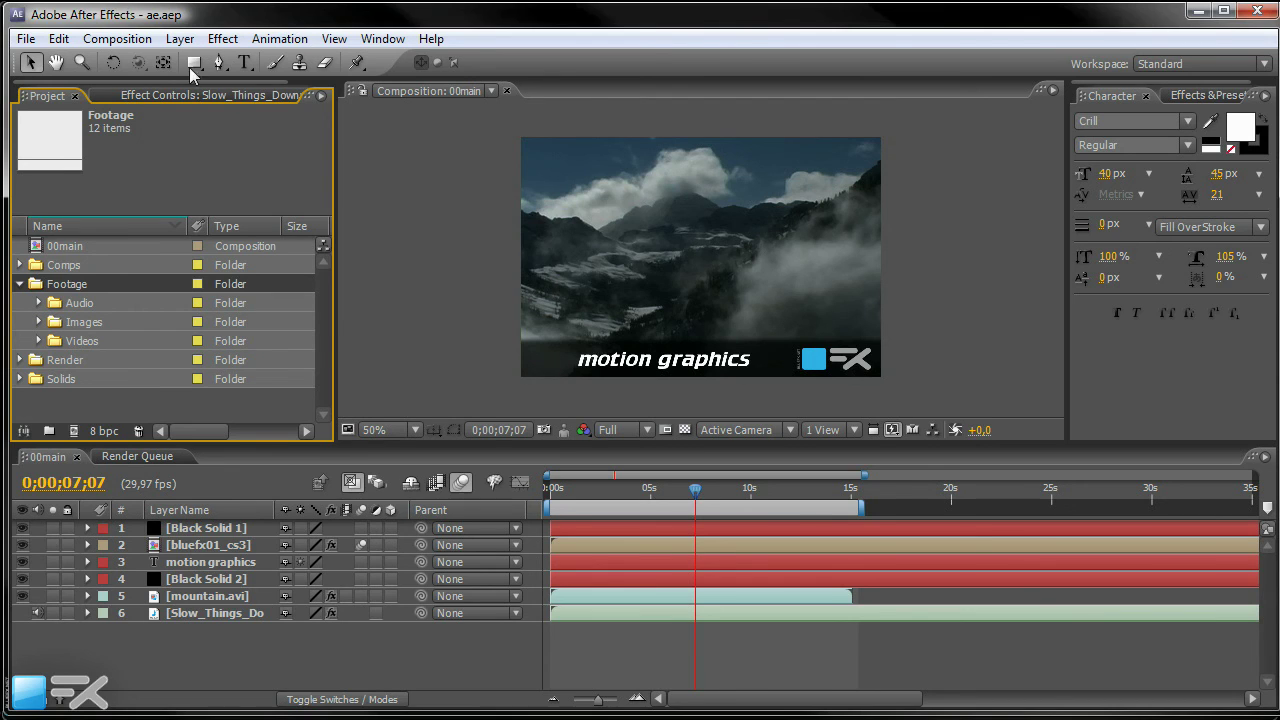
double_click(279, 18)
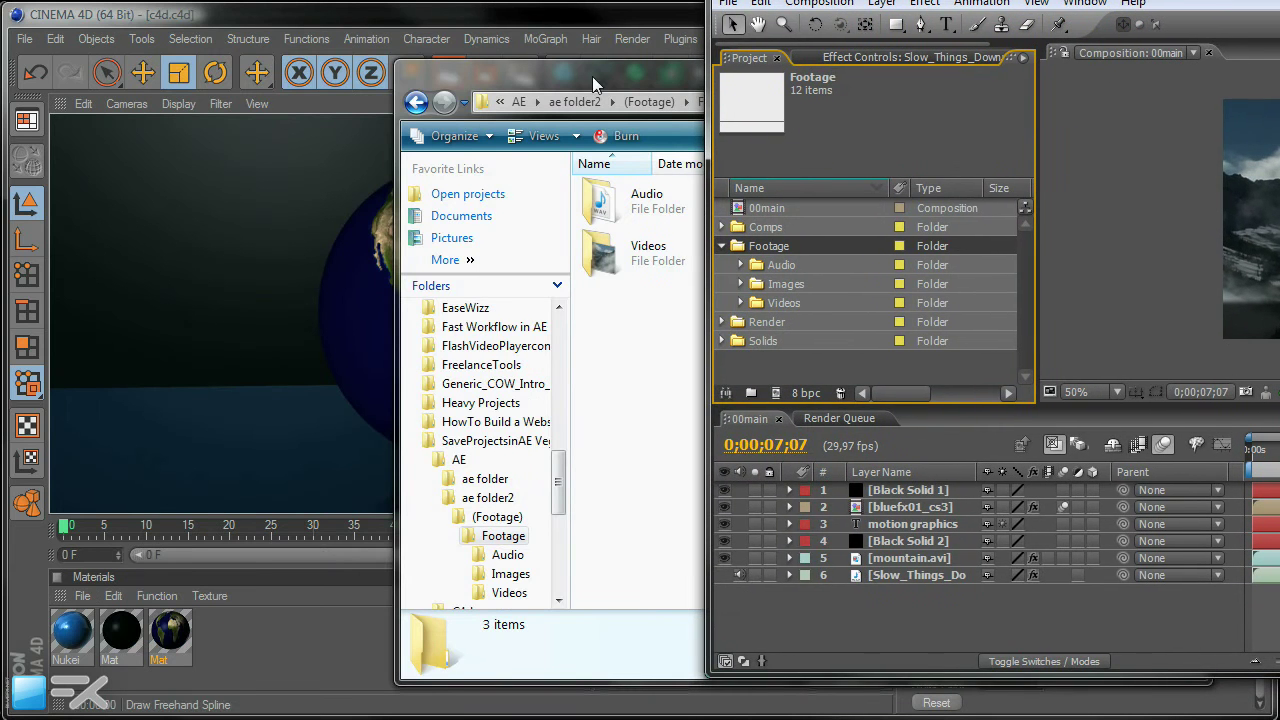
left_click_drag(592, 76, 173, 39)
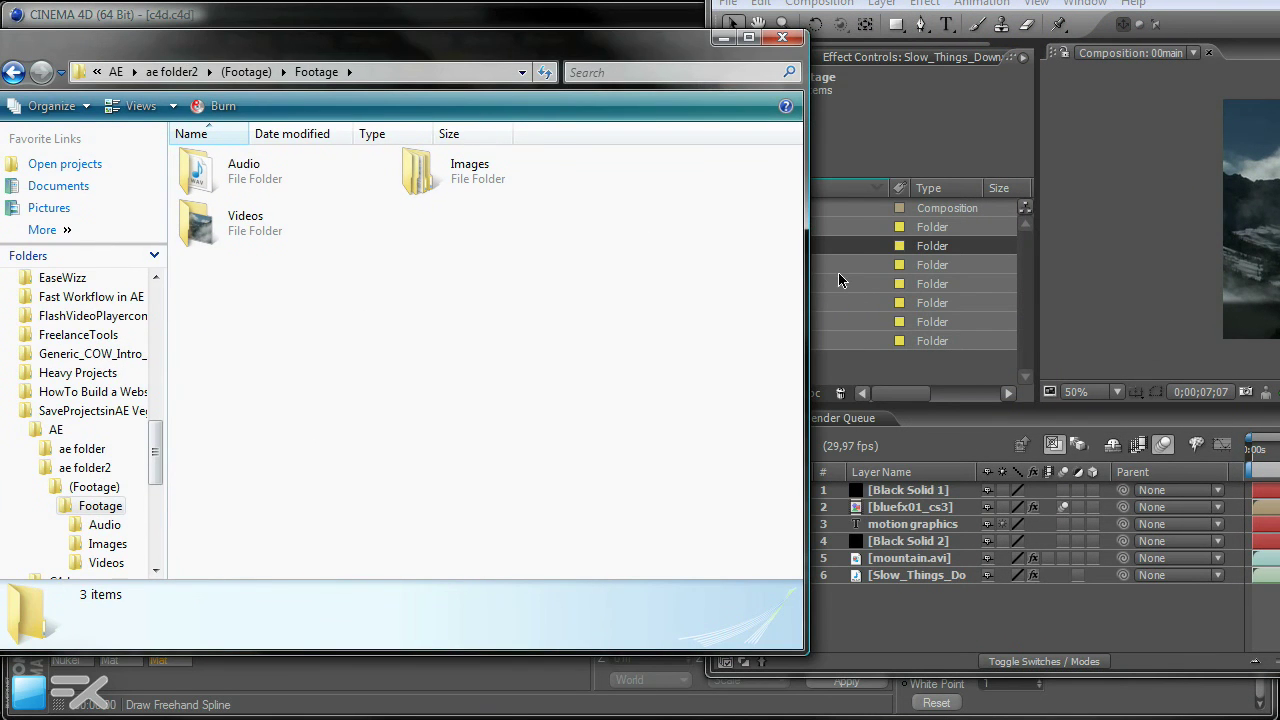
left_click_drag(809, 274, 616, 280)
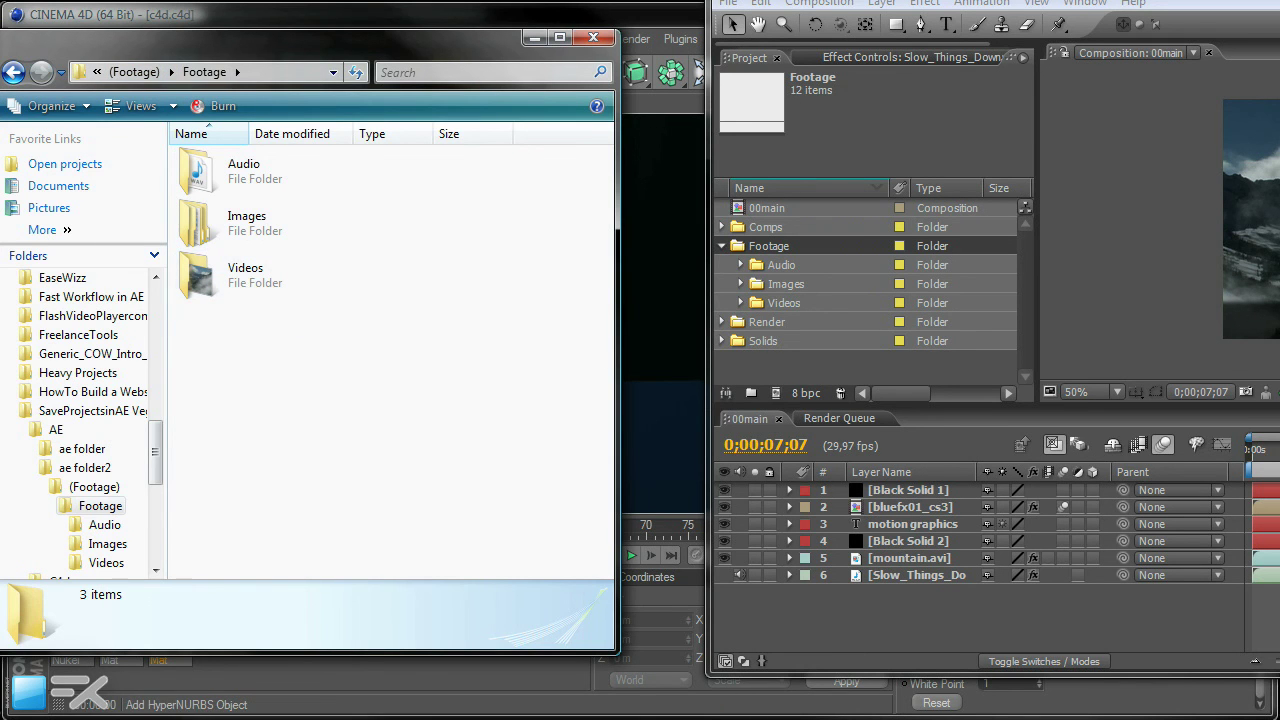
left_click_drag(344, 59, 640, 35)
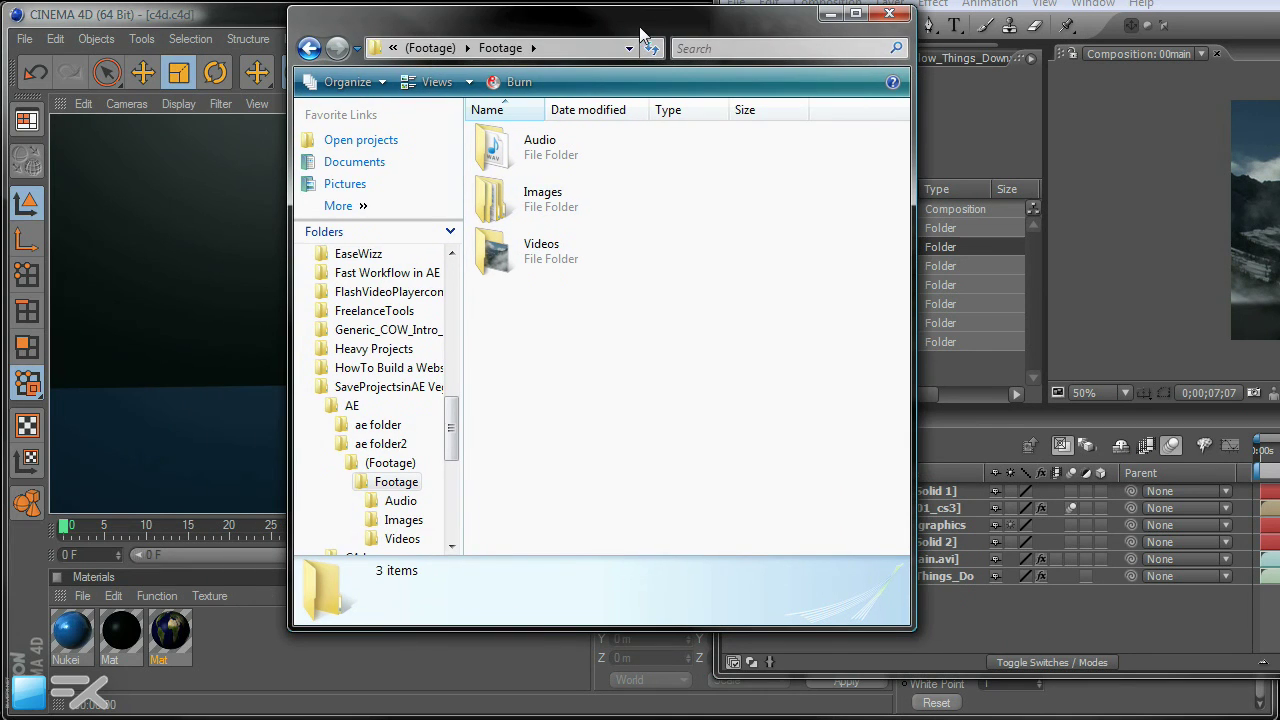
Return to ae folder2 and open aeReport.txt in Notepad
left_click(309, 48)
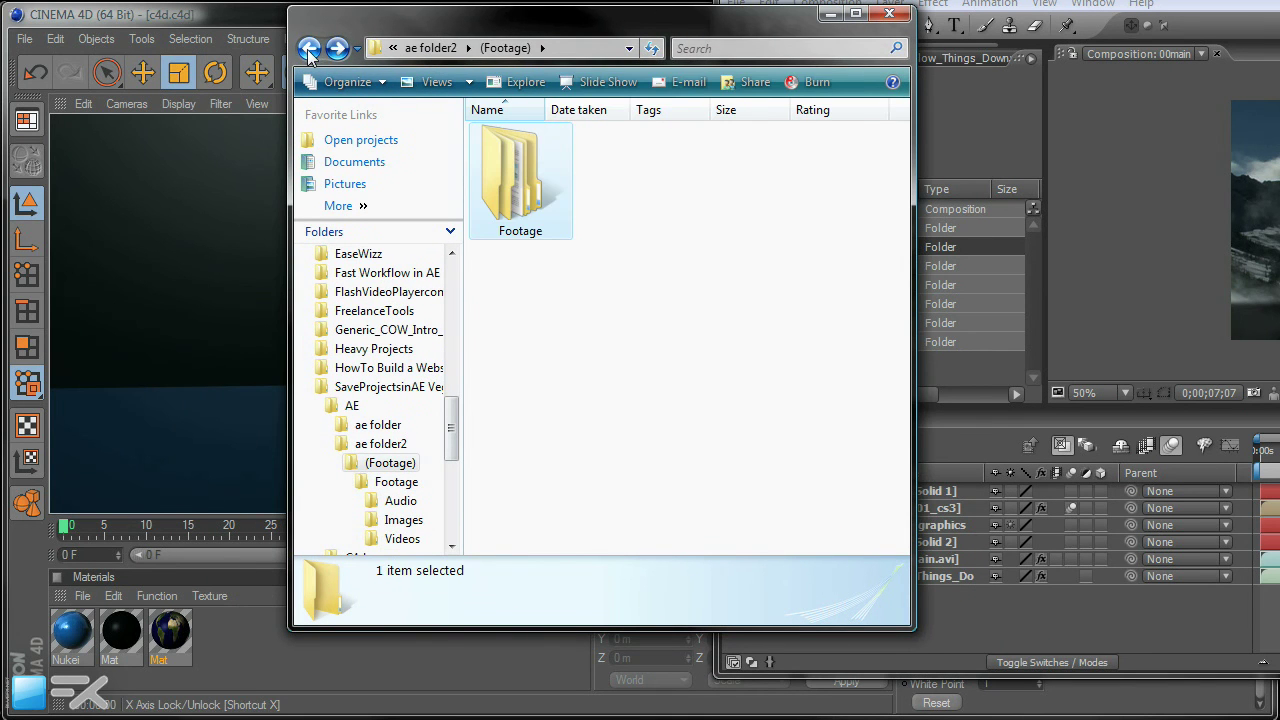
left_click(309, 48)
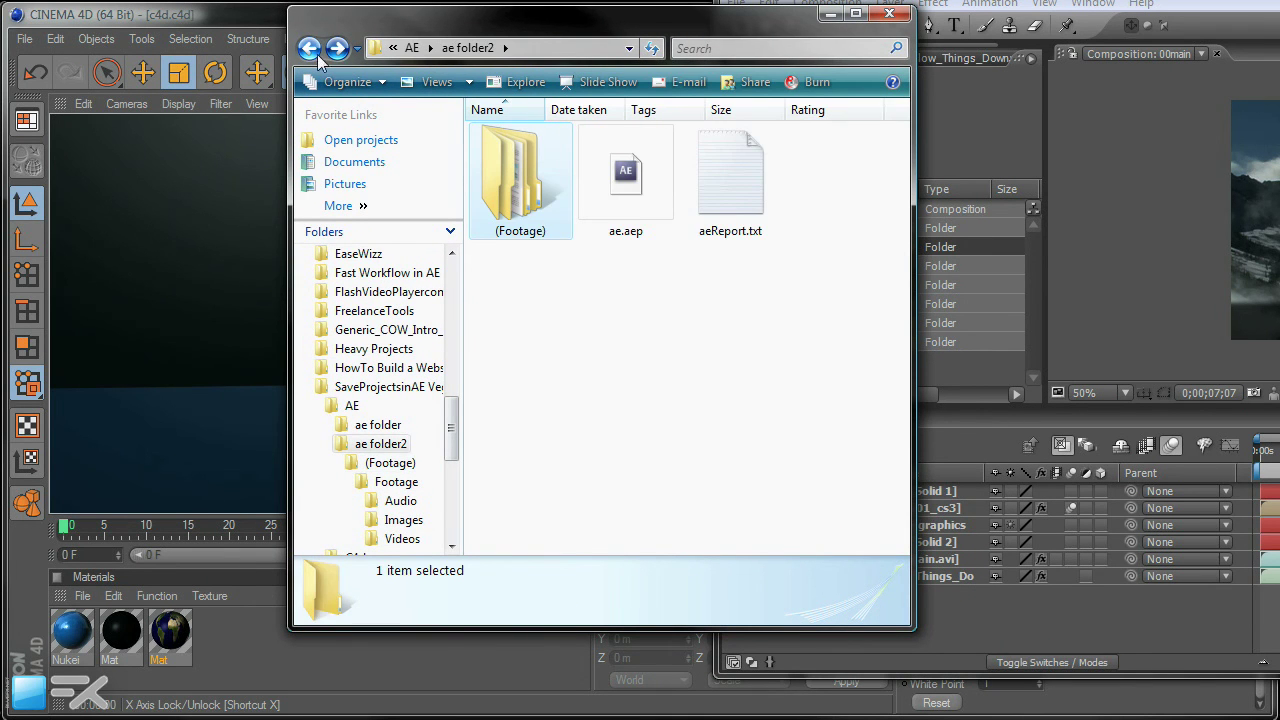
double_click(749, 174)
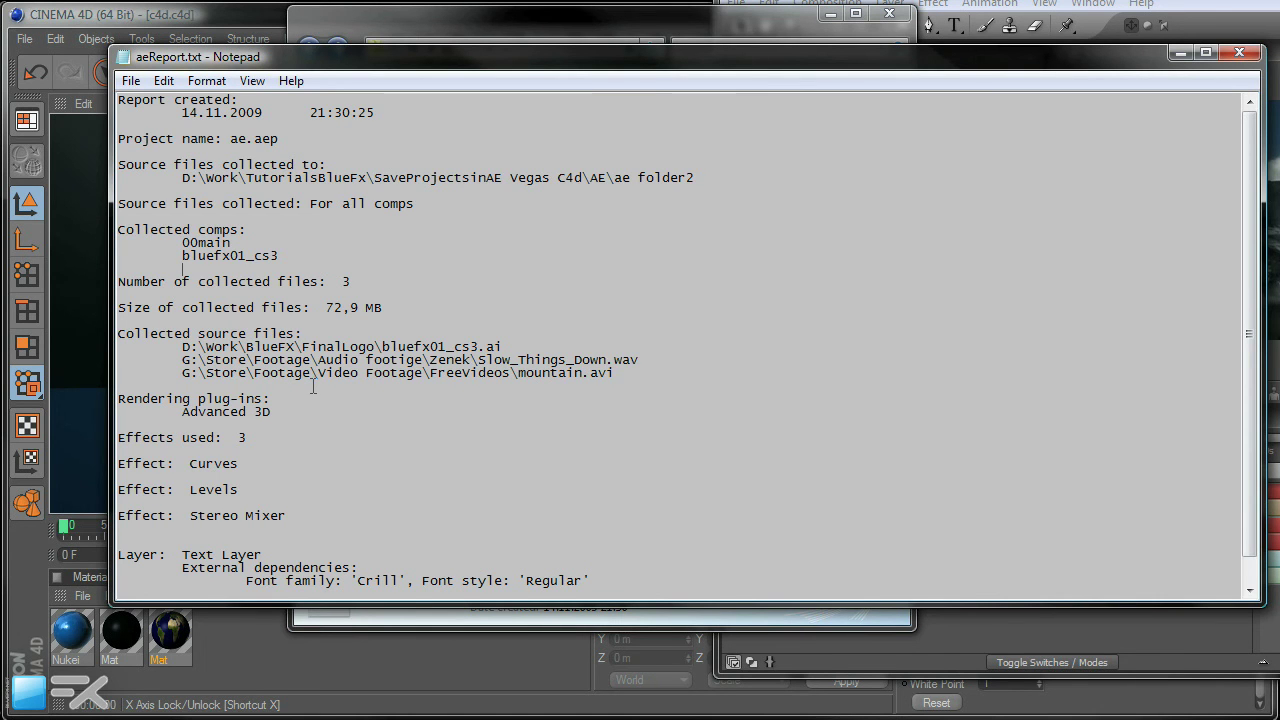
scroll(406, 396, "down", 1)
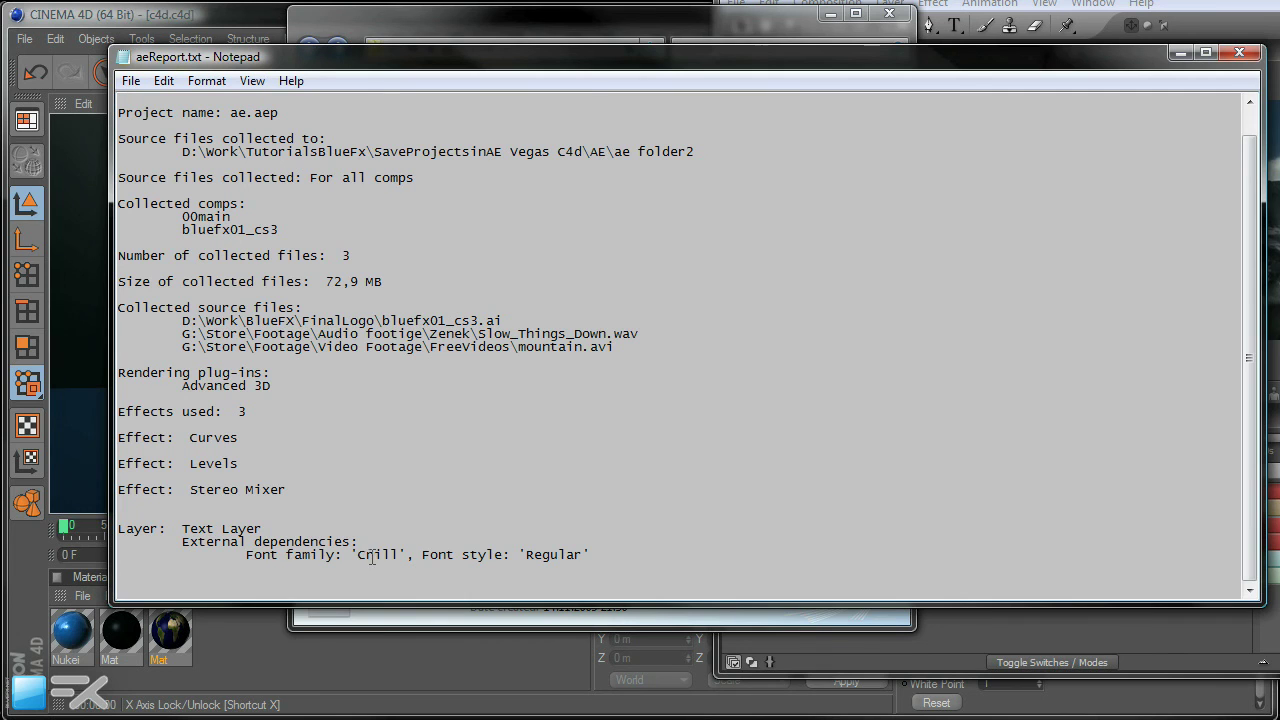
left_click_drag(354, 554, 614, 556)
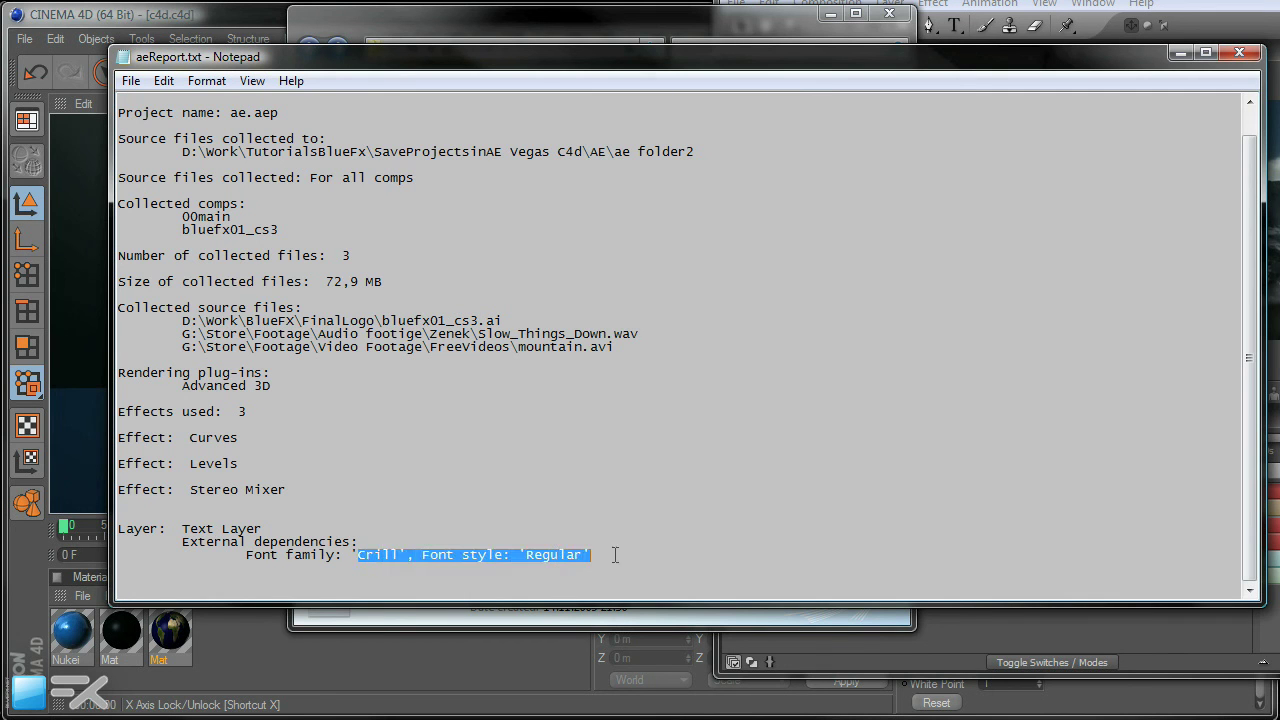
left_click(459, 240)
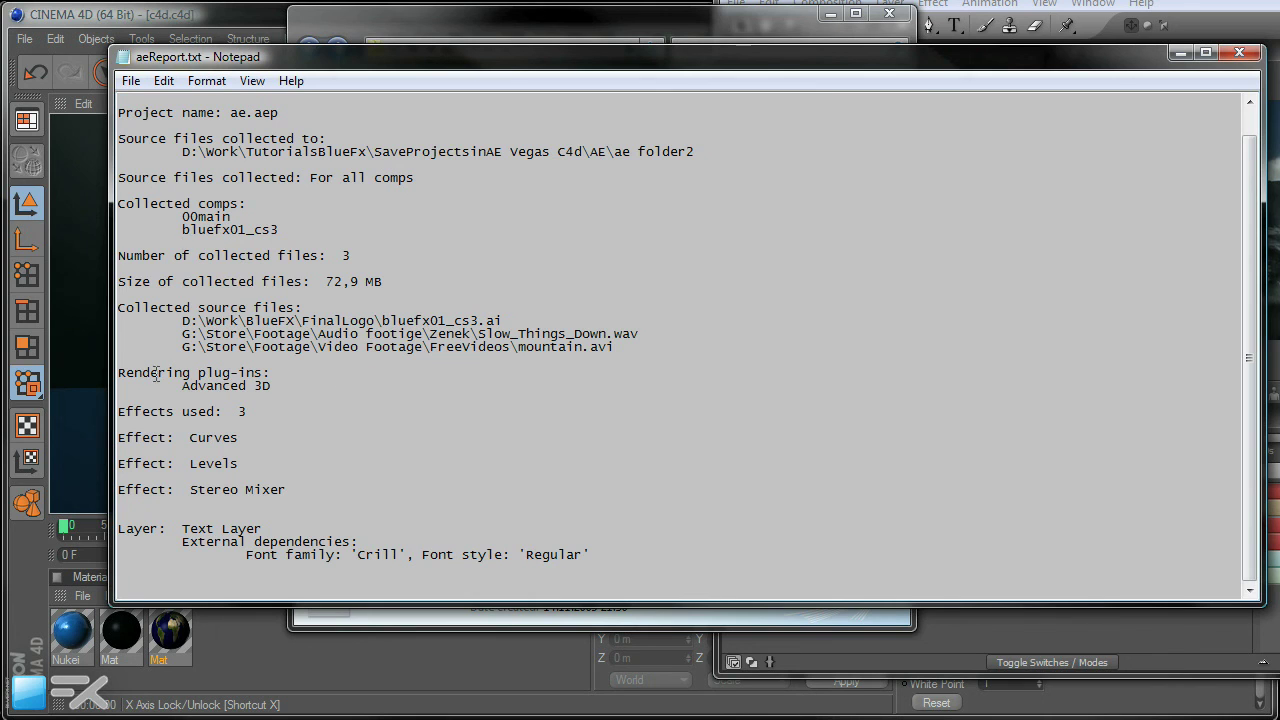
left_click_drag(156, 372, 292, 395)
left_click(310, 377)
left_click(320, 390, "shift")
left_click(320, 390)
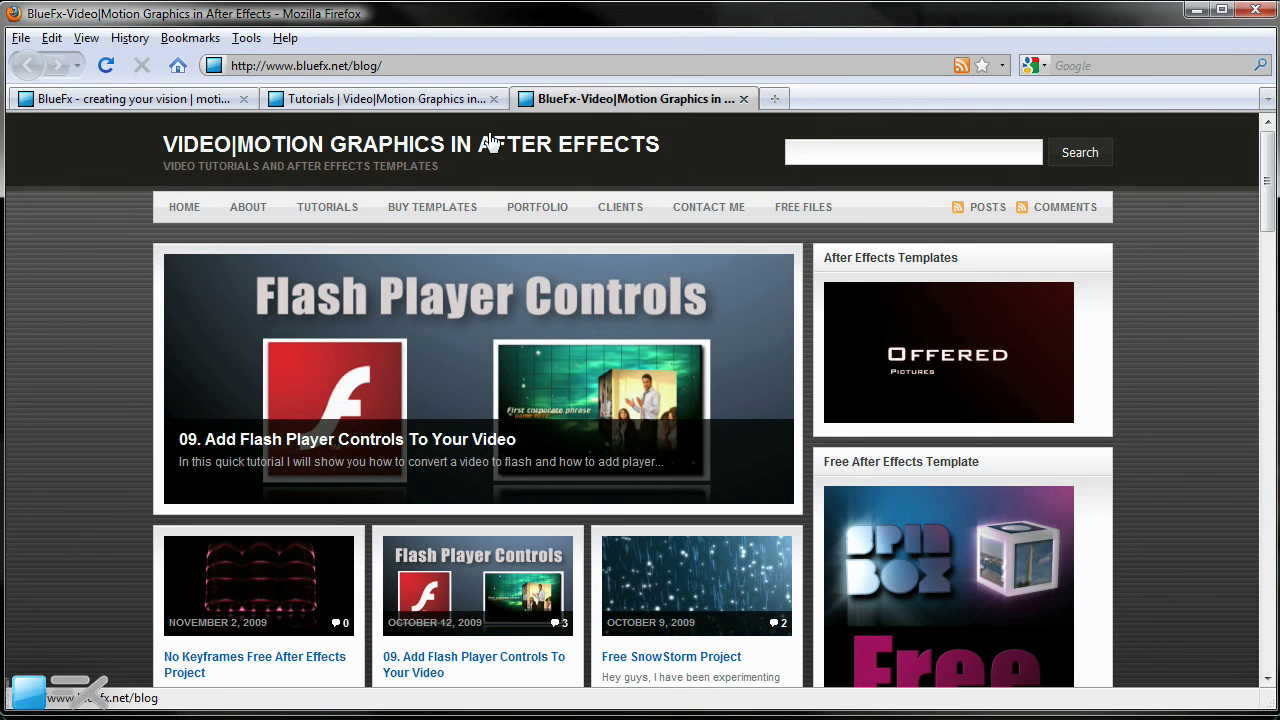
Open the No Keyframes free project blog post and scroll through it
scroll(331, 271, "down", 2)
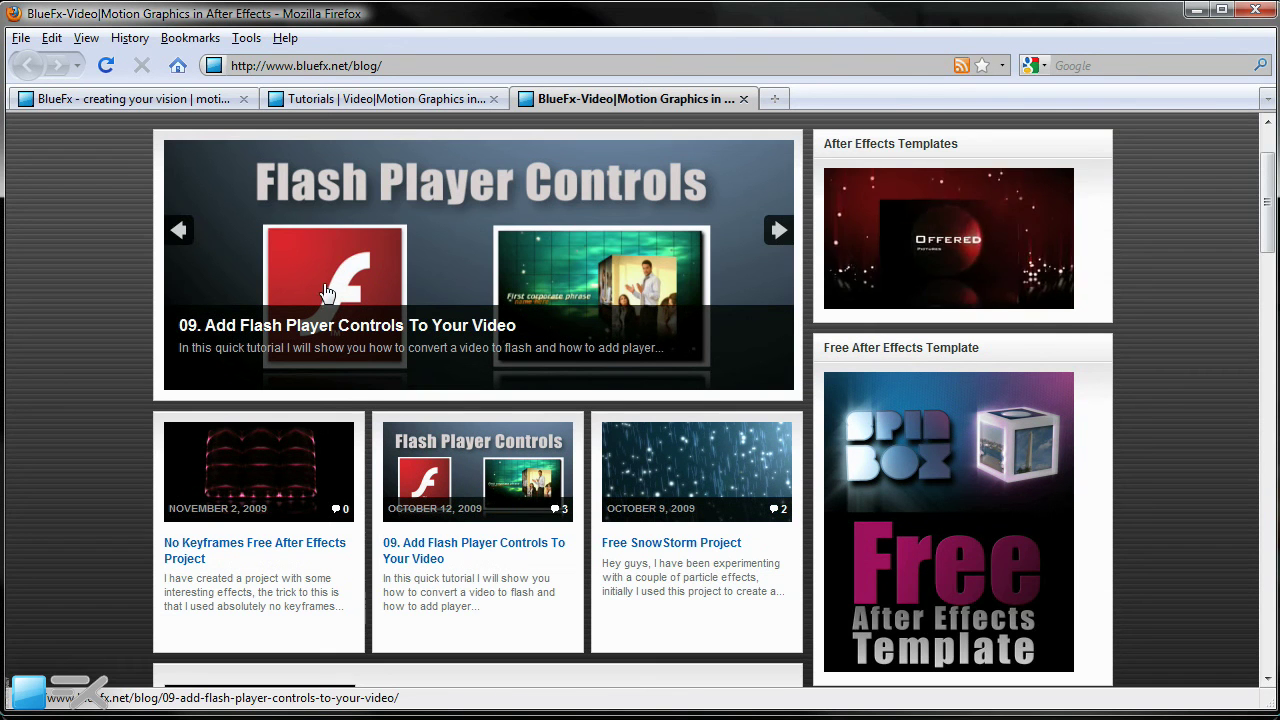
left_click(278, 457)
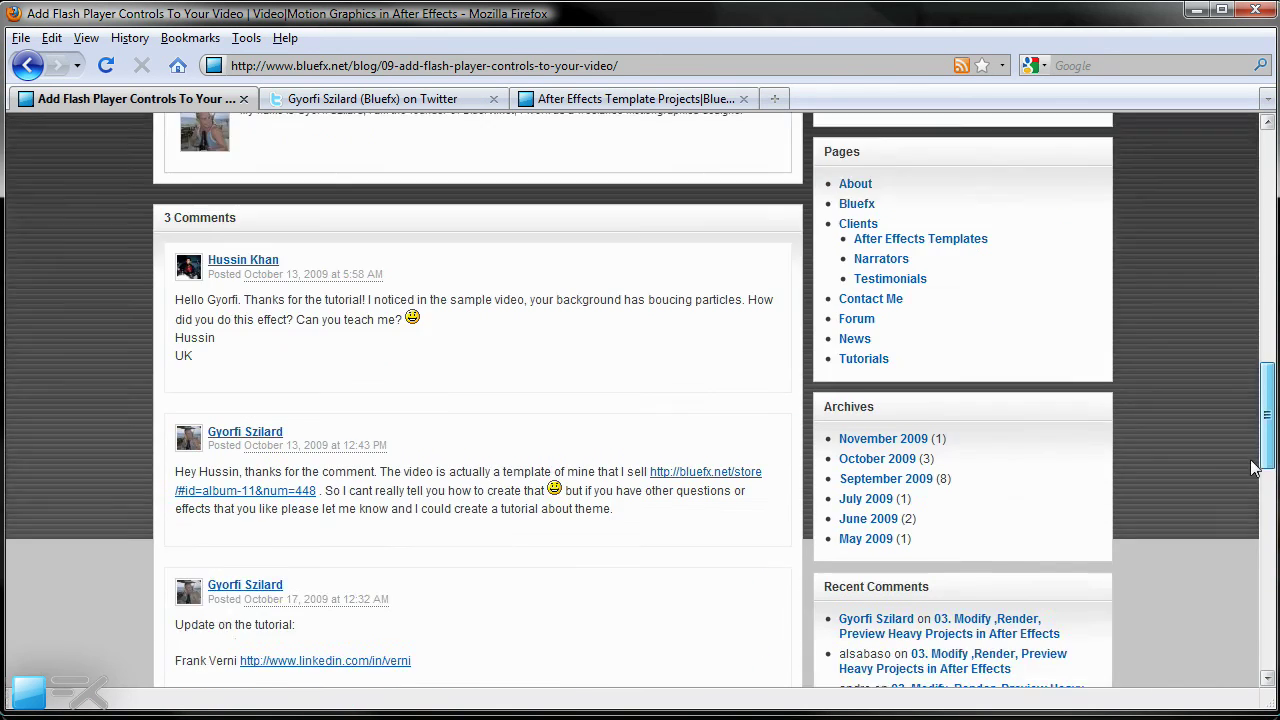
left_click_drag(1252, 469, 1230, 634)
left_click(612, 492)
scroll(877, 441, "up", 12)
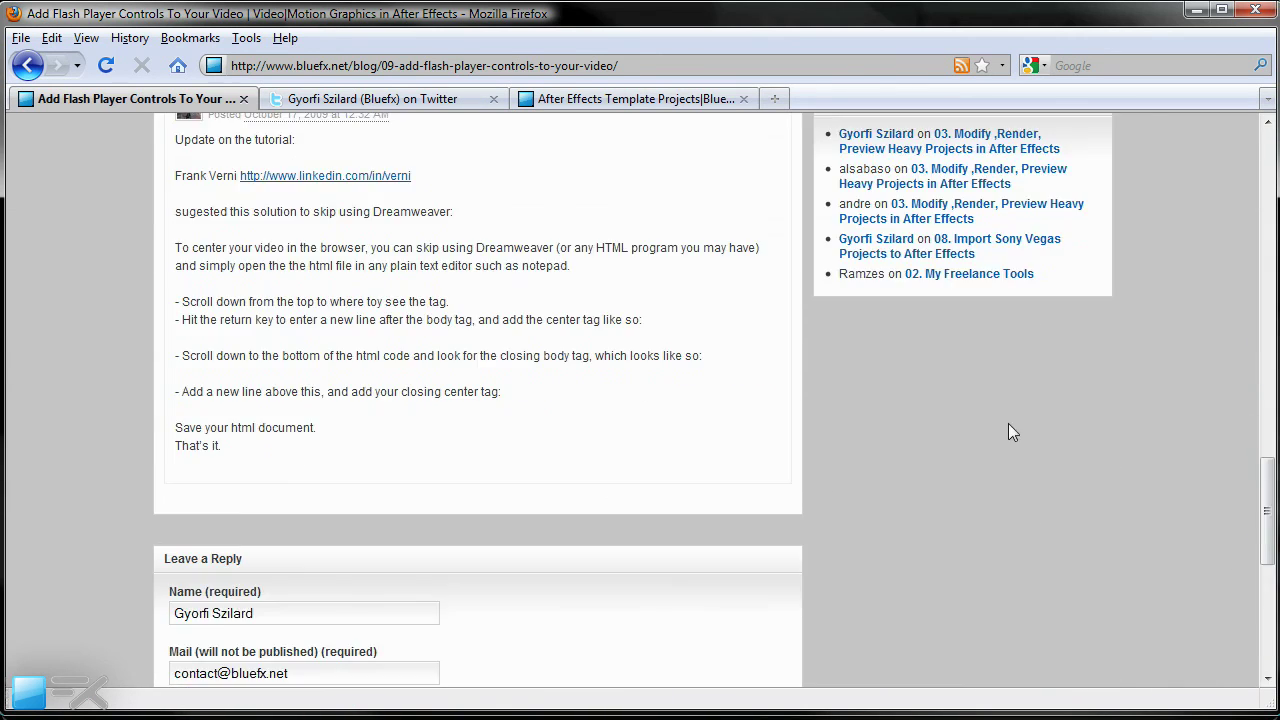
scroll(430, 240, "up", 7)
scroll(862, 405, "up", 1)
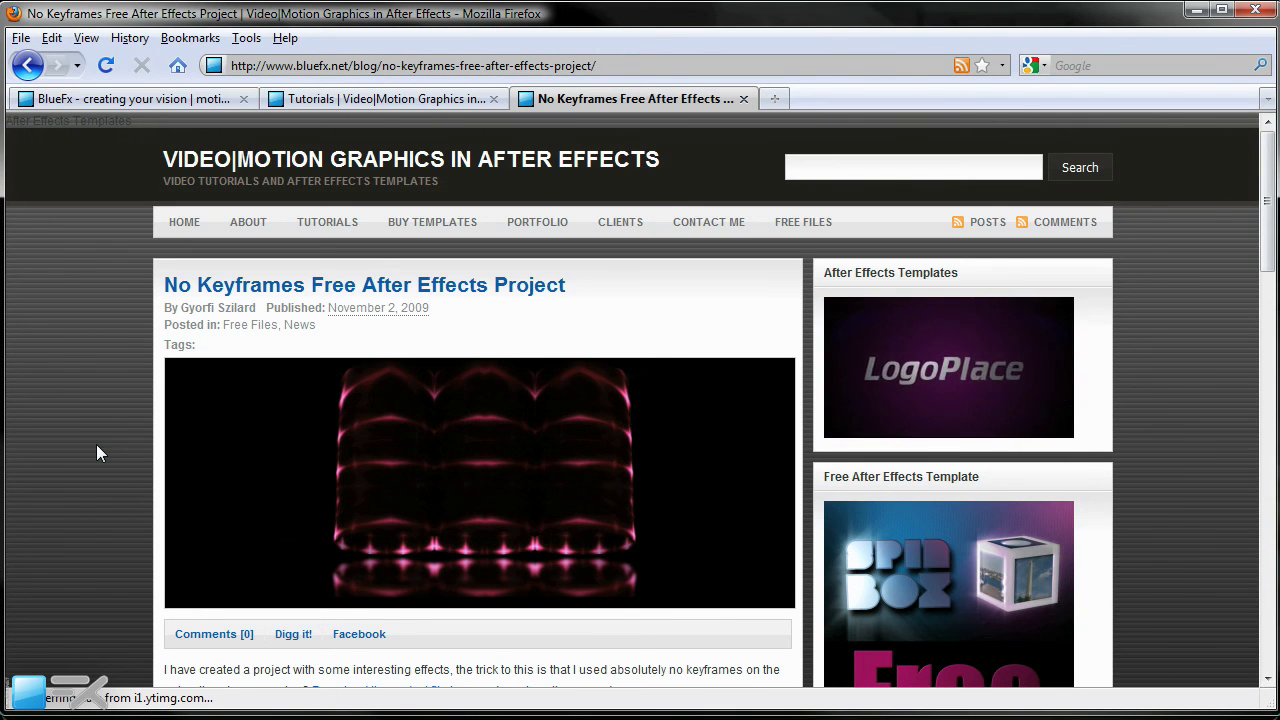
scroll(97, 451, "down", 7)
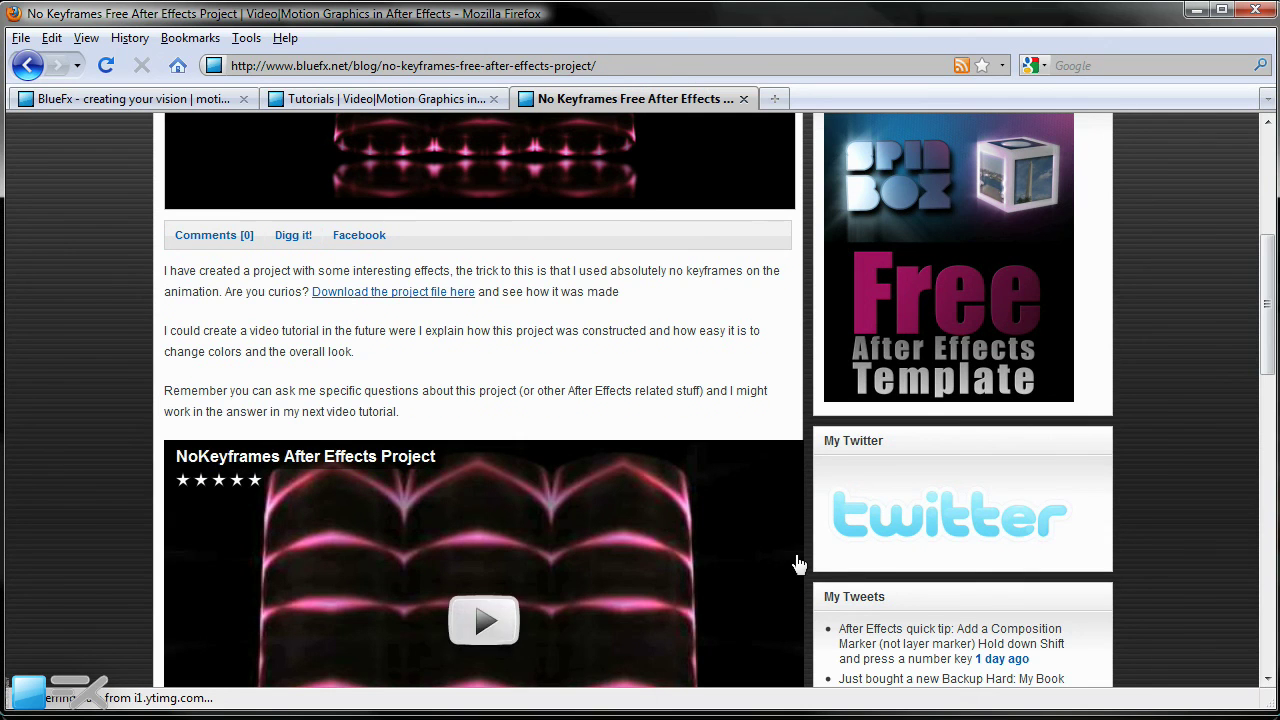
Visit and close the Bluefx Twitter page, then open the After Effects Templates store
left_click(930, 507)
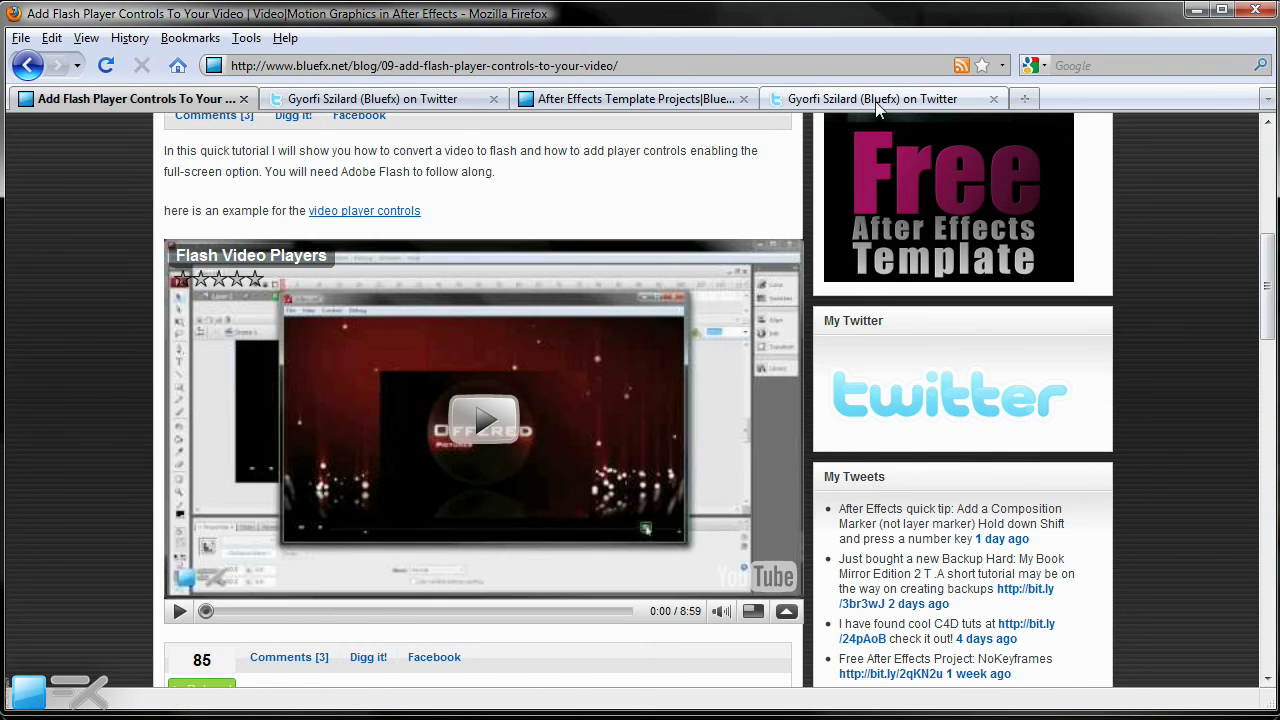
left_click(876, 100)
key("ctrl+w")
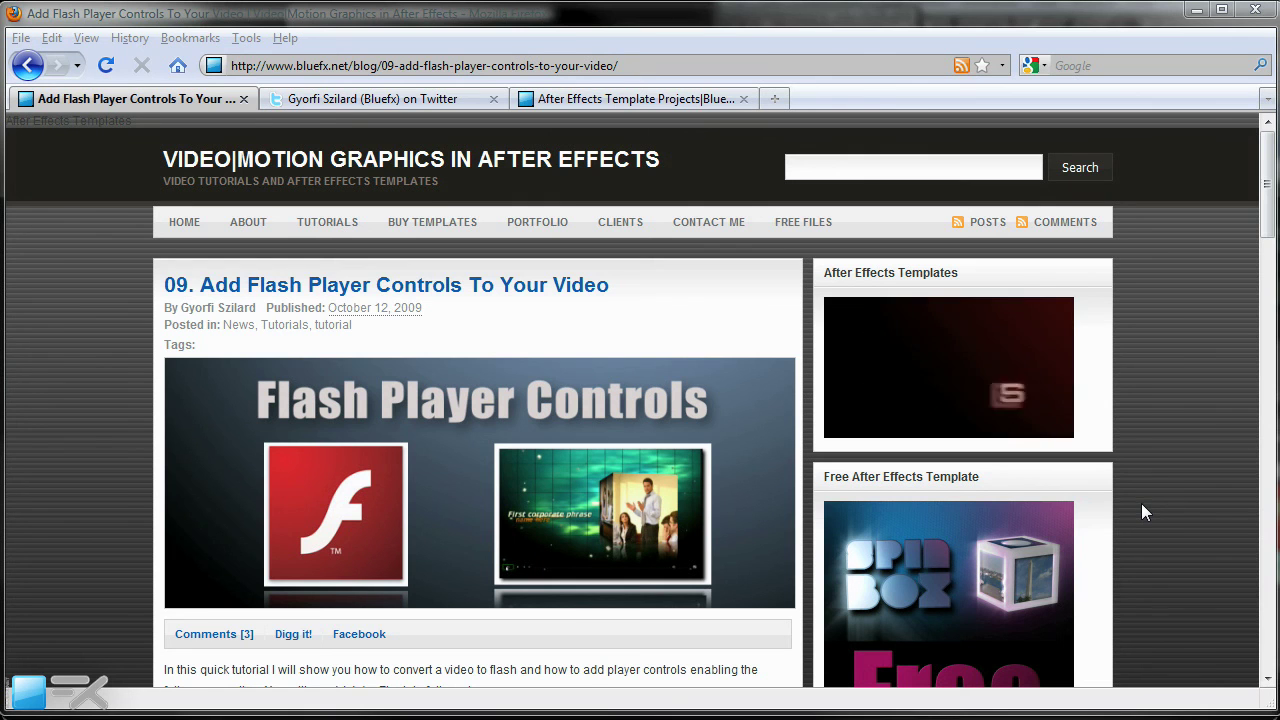
left_click(1042, 366)
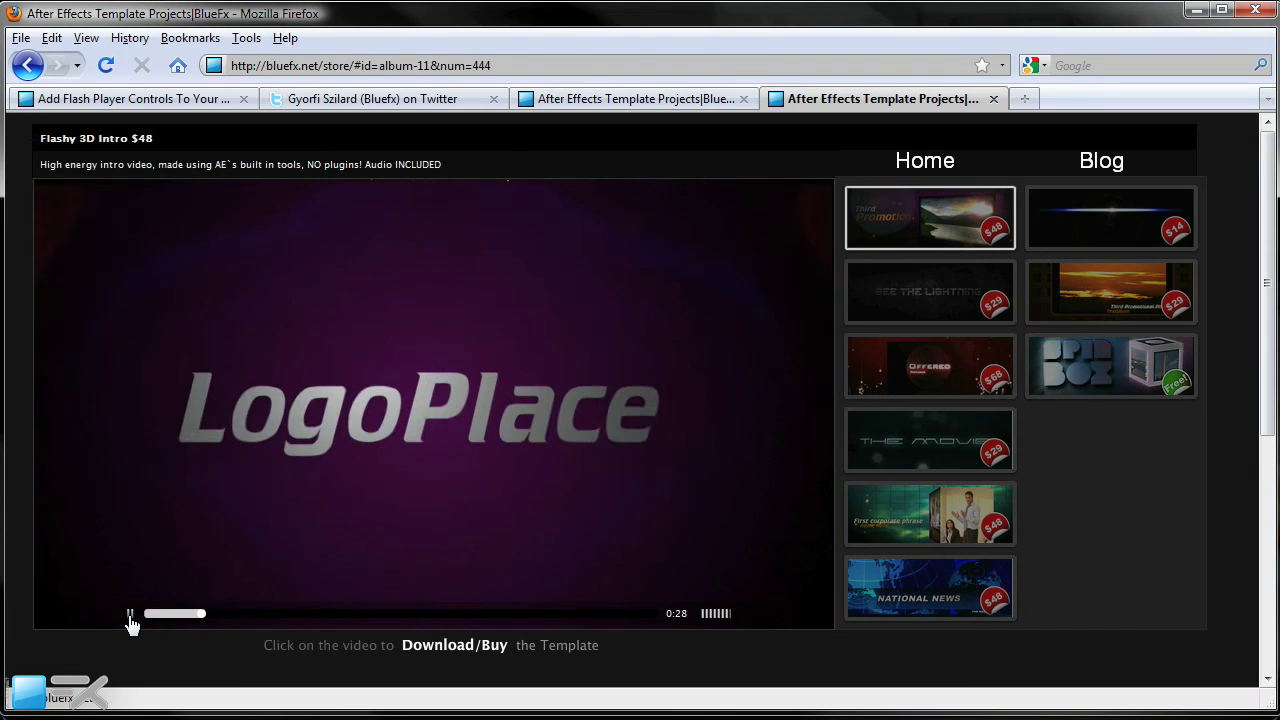
Pause the LogoPlace preview, then preview and pause the RedStar $68 and free Spin Box templates
left_click(136, 617)
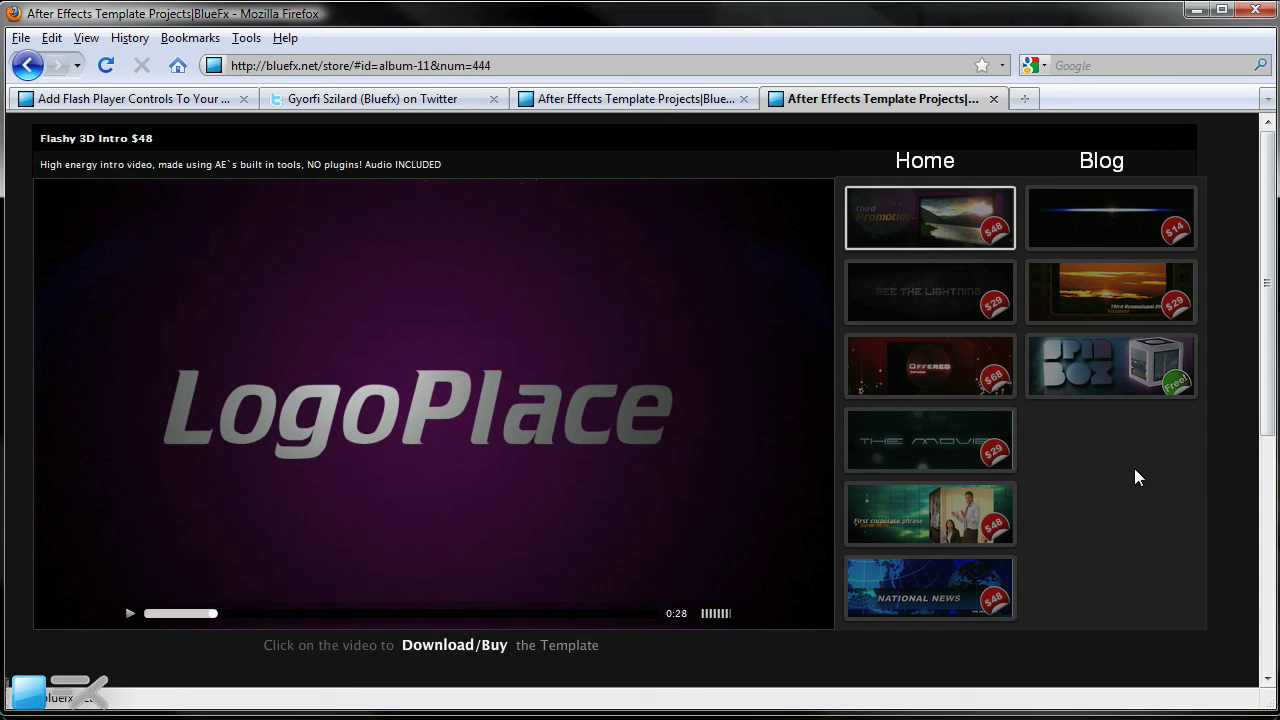
left_click(970, 380)
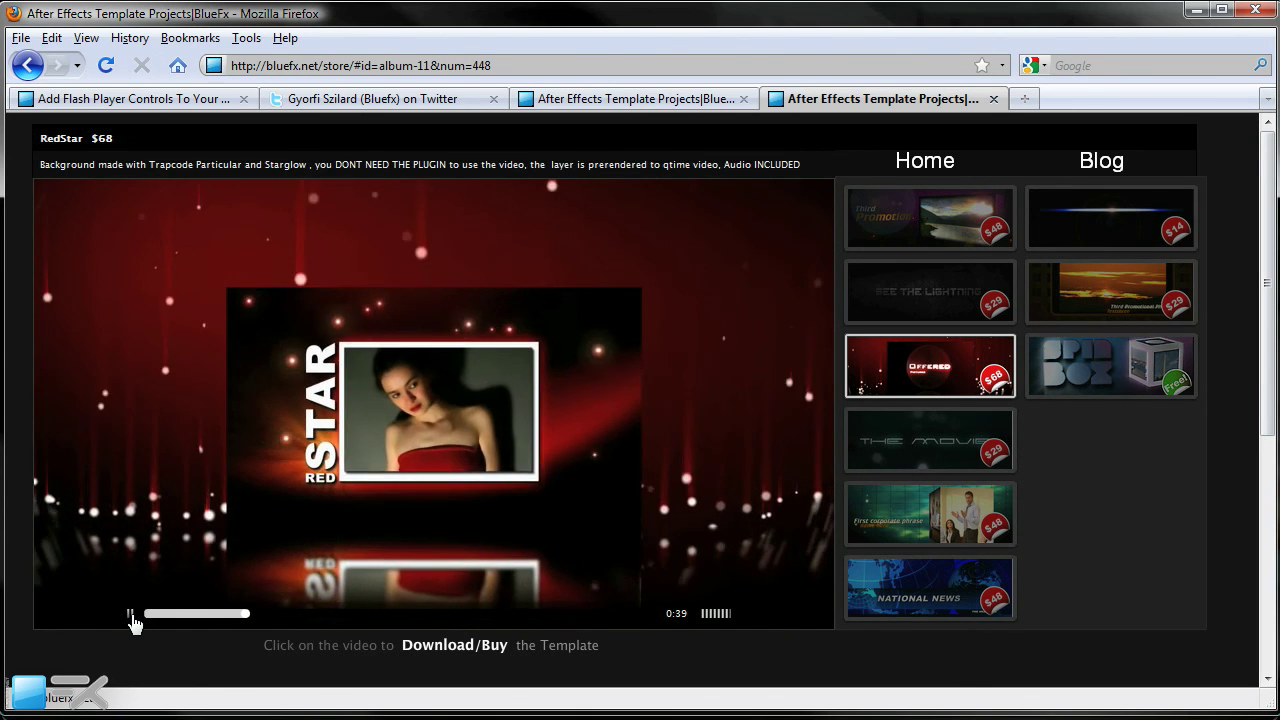
left_click(131, 615)
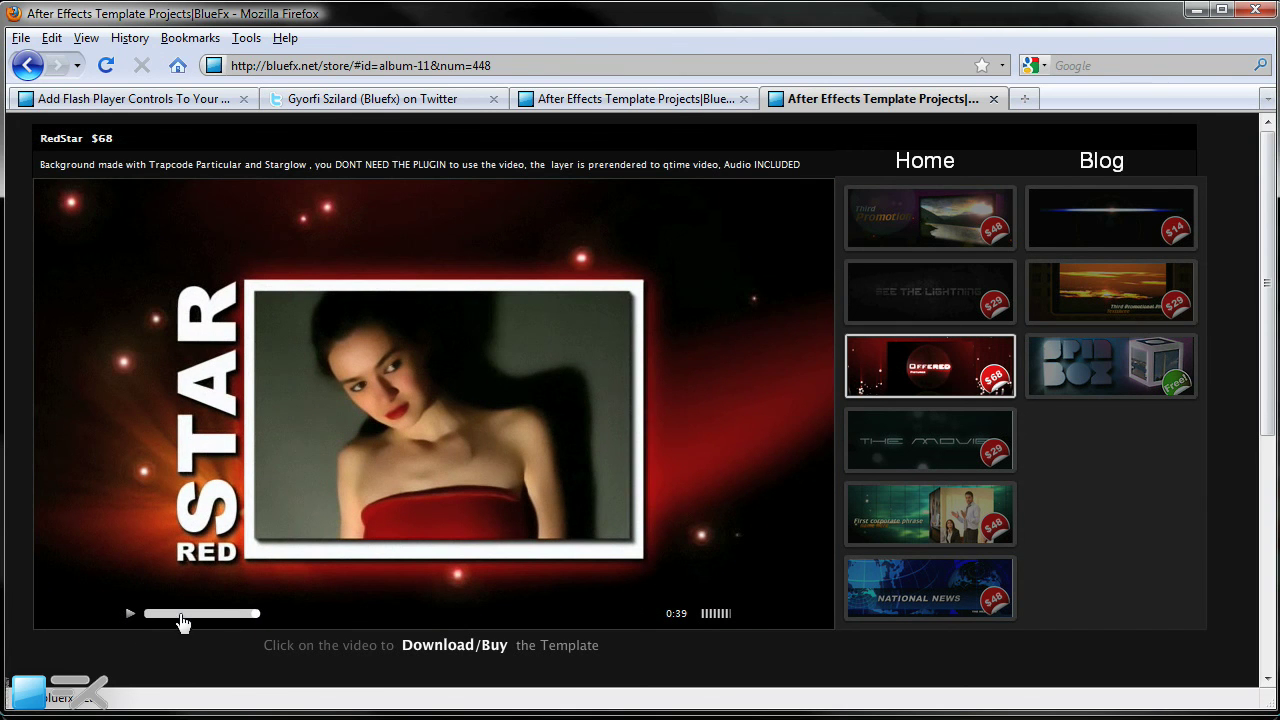
left_click(1140, 390)
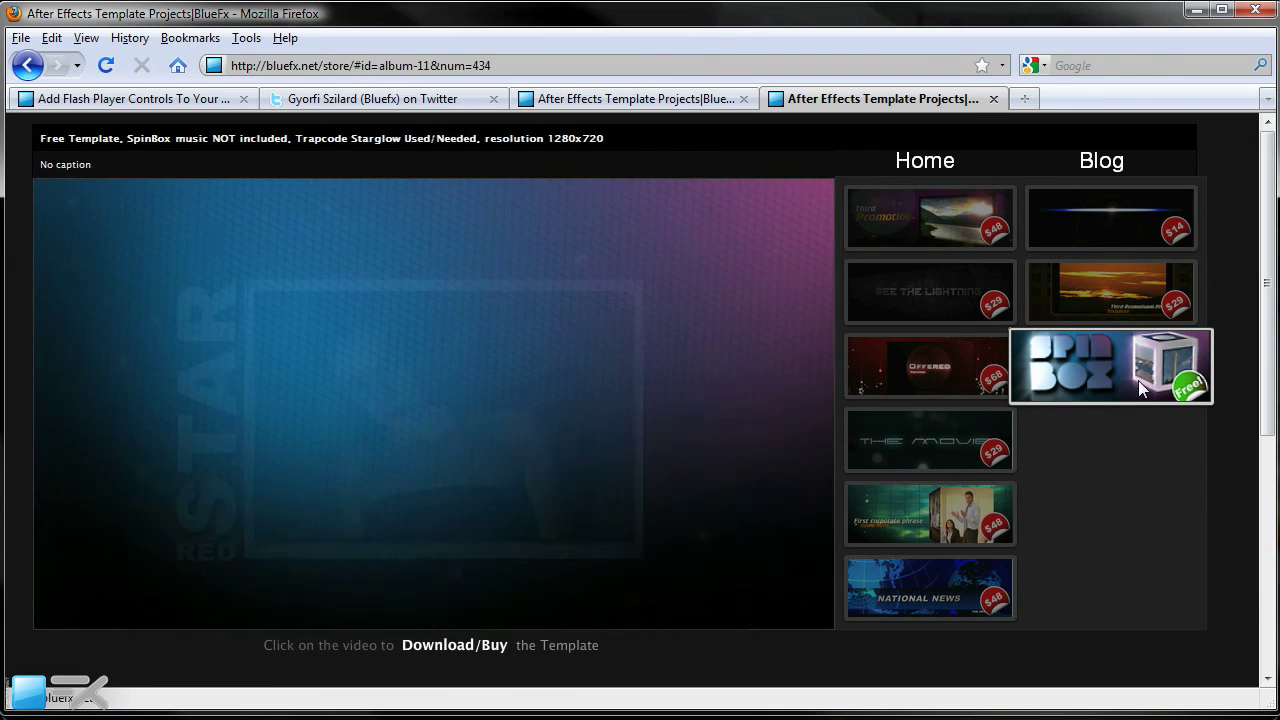
left_click(131, 616)
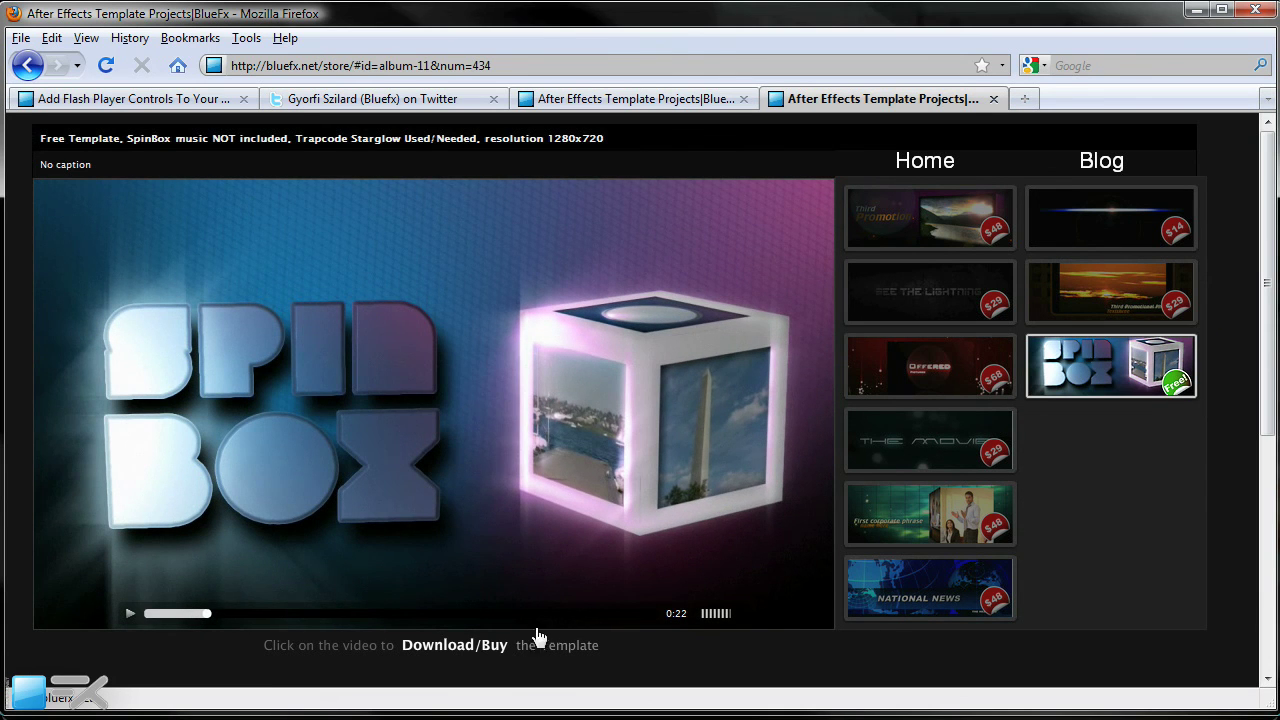